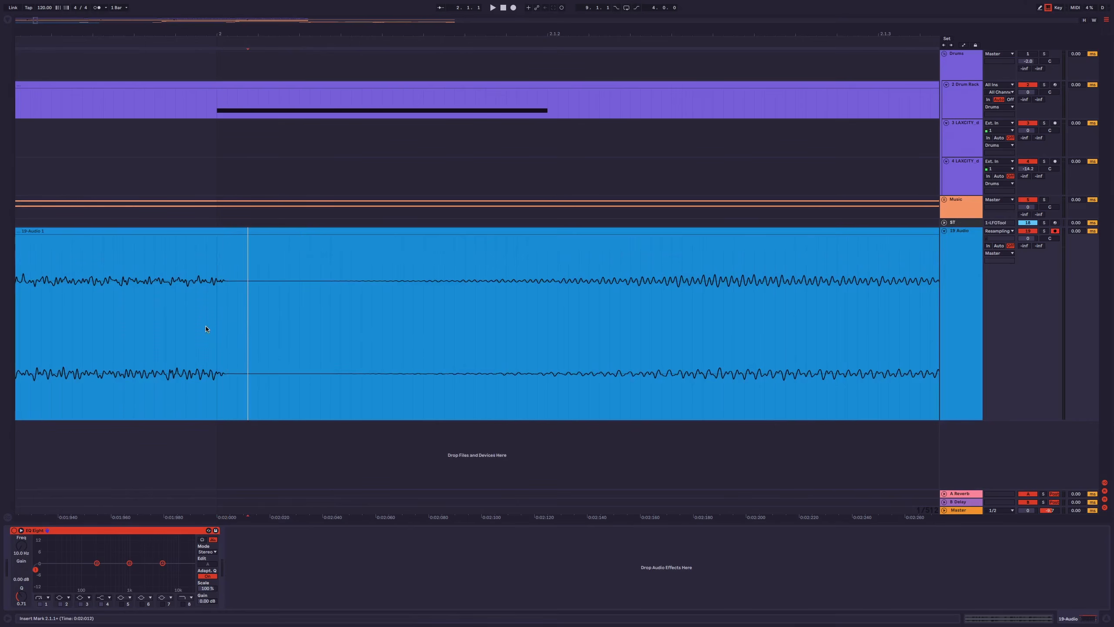
Step: Highlight the short stretch of waveform just after 2.1.1 in the resampled audio clip
left_click_drag(217, 328, 268, 325)
left_click(223, 356, "shift")
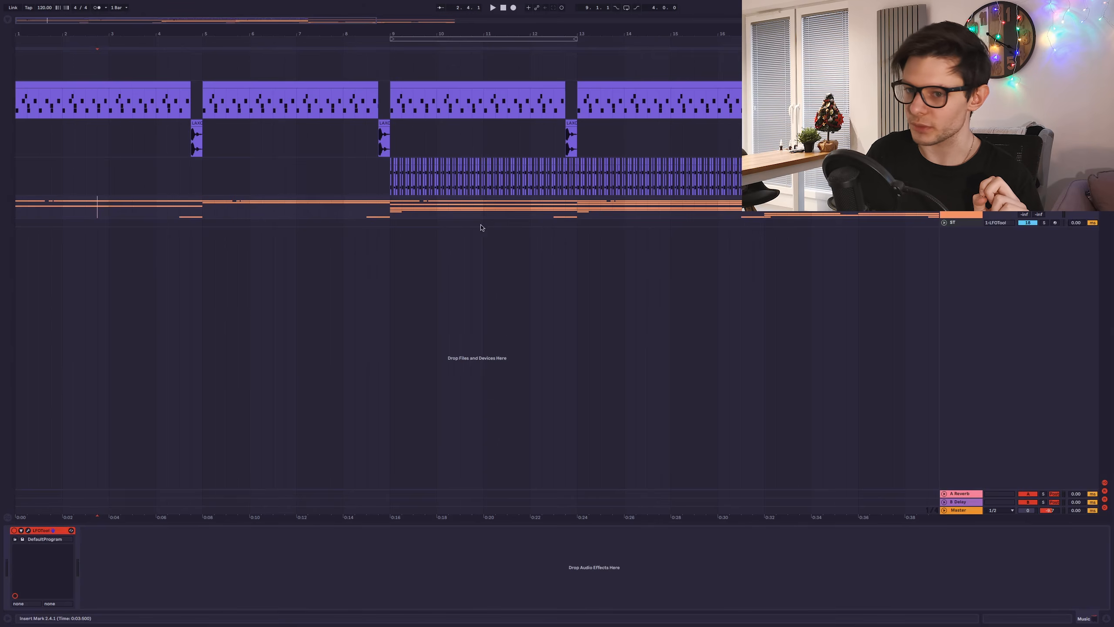
Step: Insert a new audio track below the ST track and set its input to Resampling
right_click(956, 232)
left_click(1004, 251)
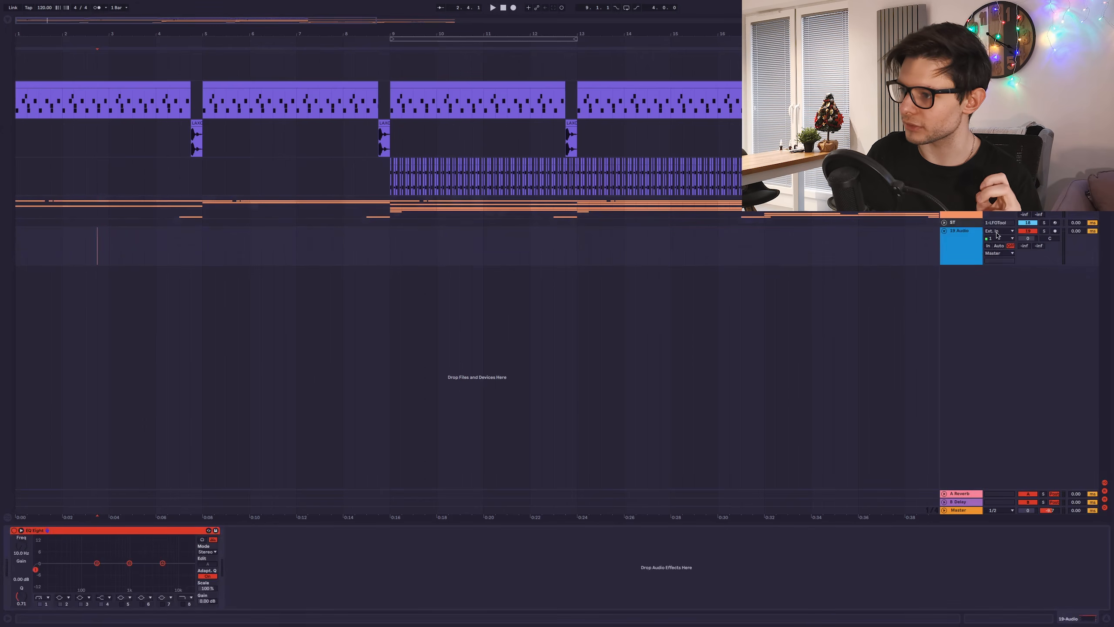
left_click(999, 230)
left_click(999, 260)
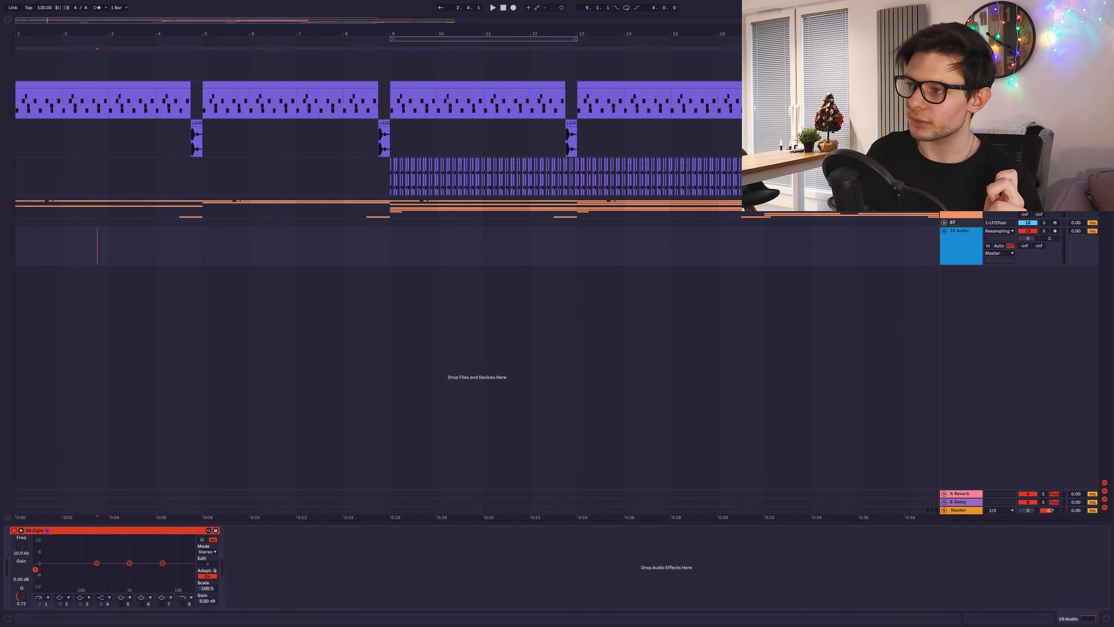
Step: Arm the new audio track and record the arrangement from 1.1.1 to just past bar 5
left_click(18, 251)
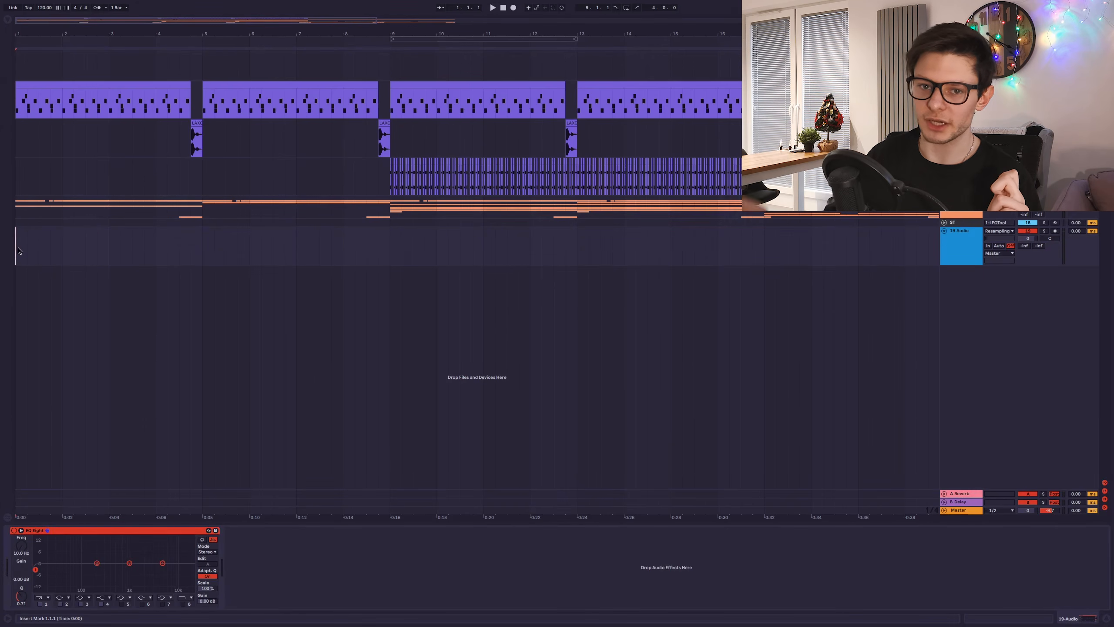
key("F9")
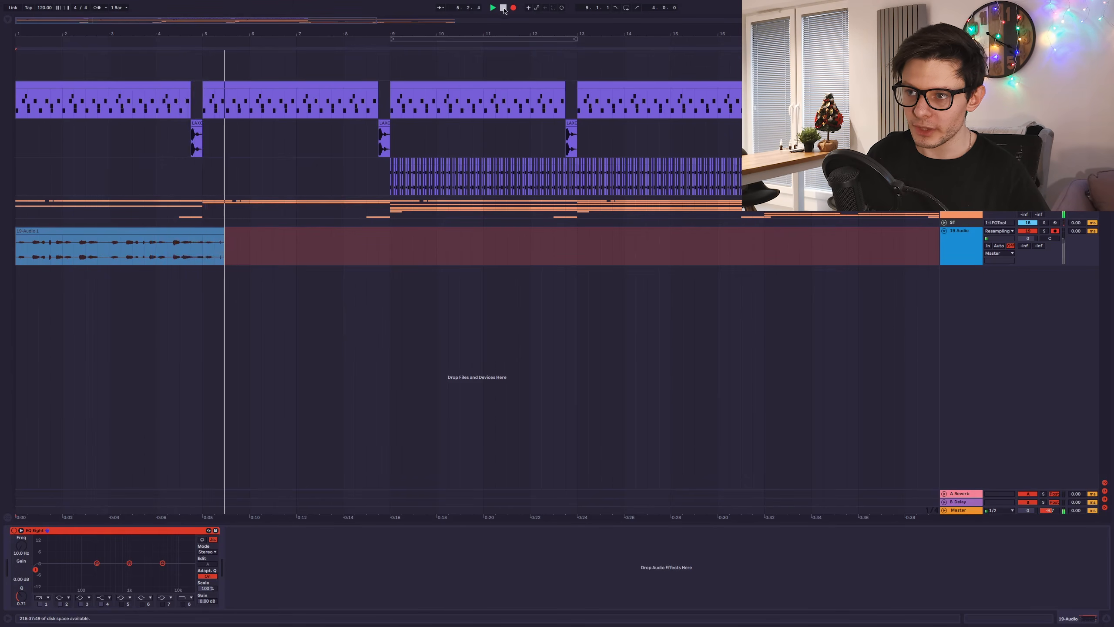
left_click(504, 9)
Step: Enlarge the recorded track's waveform around 2.1.1 and audition the few milliseconds of sound right after that beat
scroll(64, 247, "up", 3)
scroll(221, 251, "up", 10)
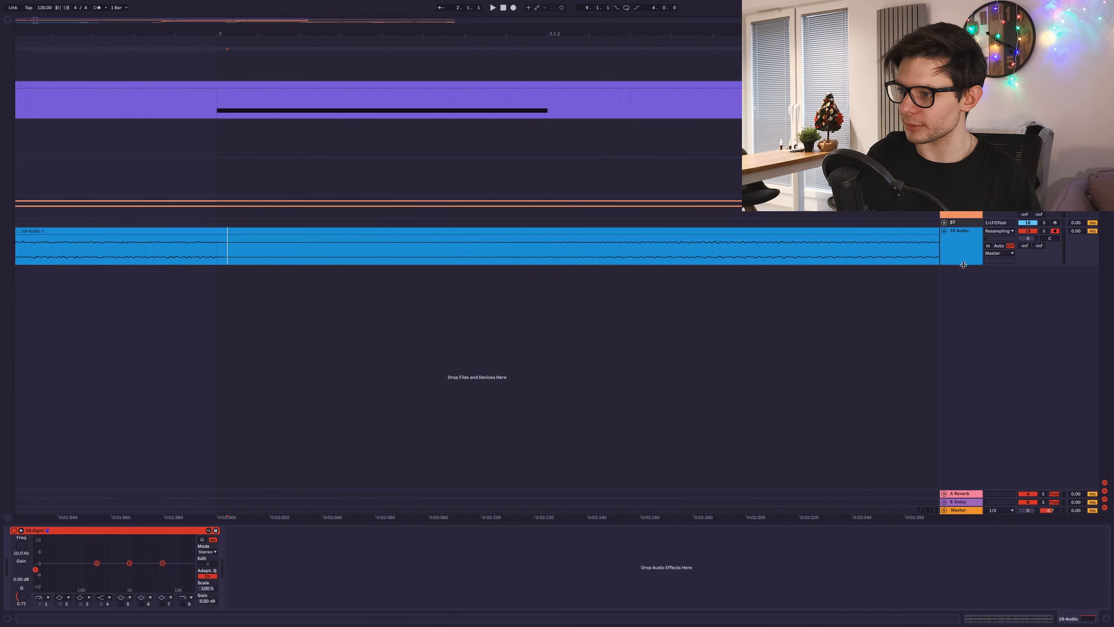
left_click_drag(963, 265, 930, 468)
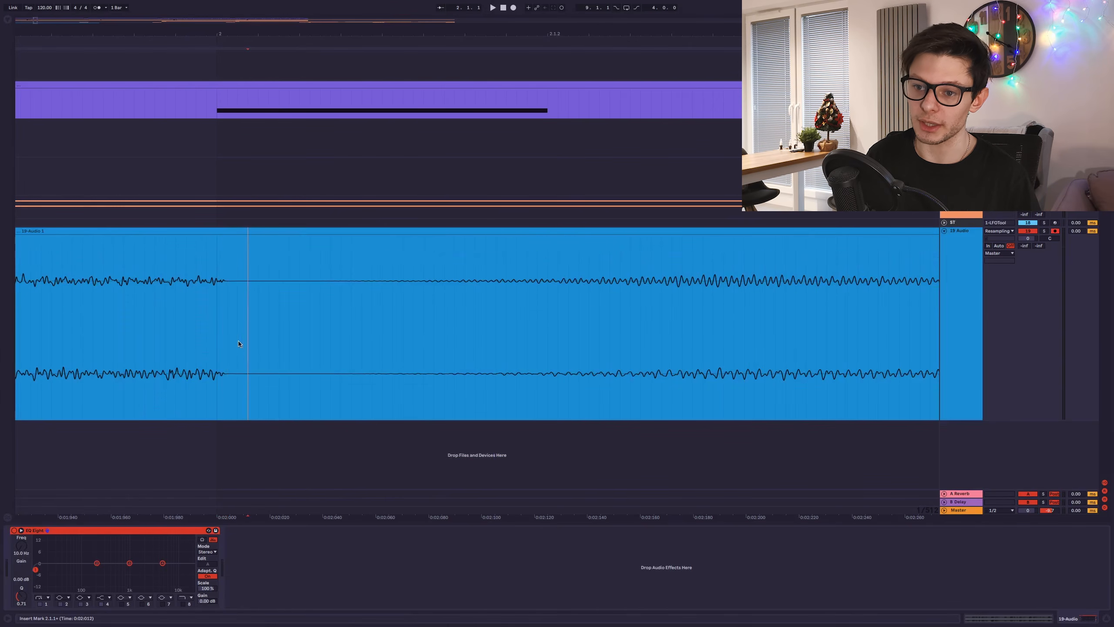
mouse_move(238, 344)
left_mouse_down()
mouse_move(263, 347)
mouse_move(224, 354)
left_mouse_up()
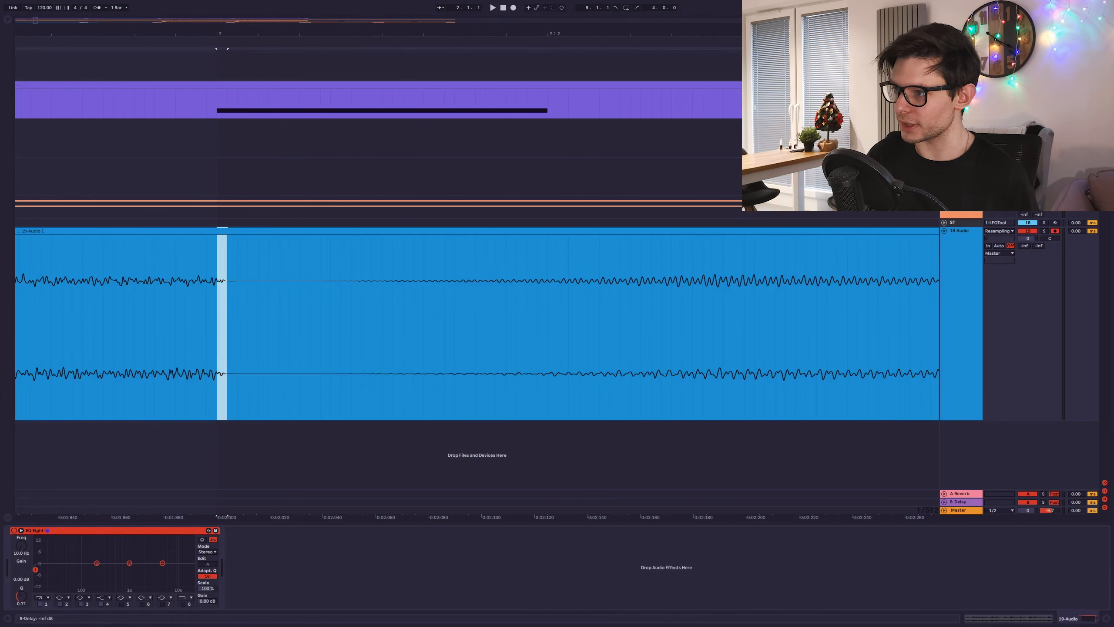
key("space")
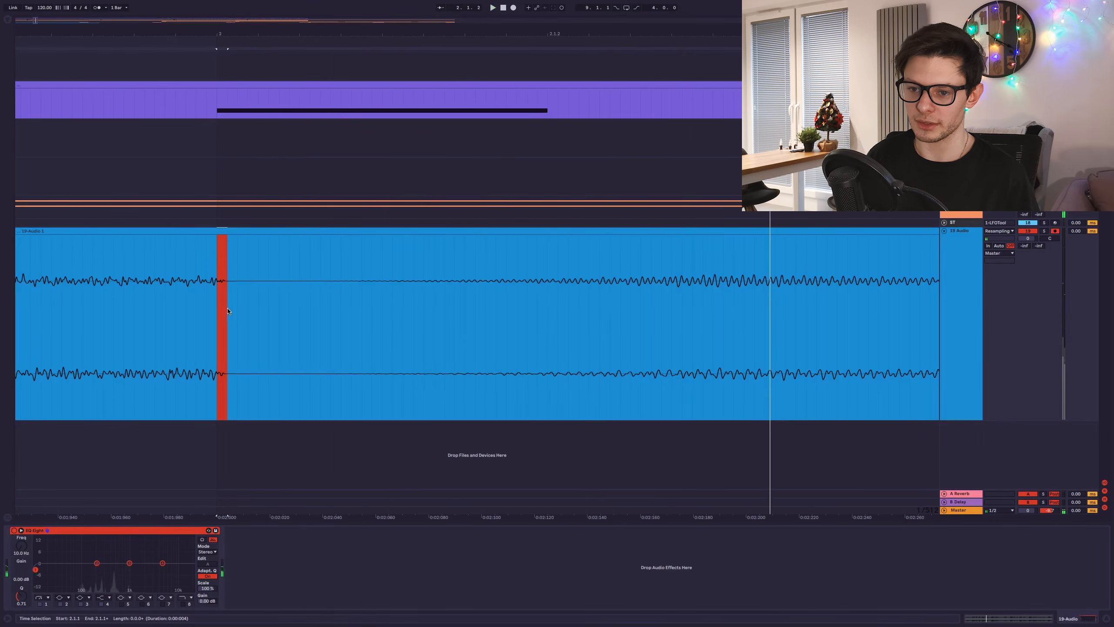
key("space")
Step: Inspect the LFOTool volume curve on the Music group and close the plug-in window
left_click(394, 356)
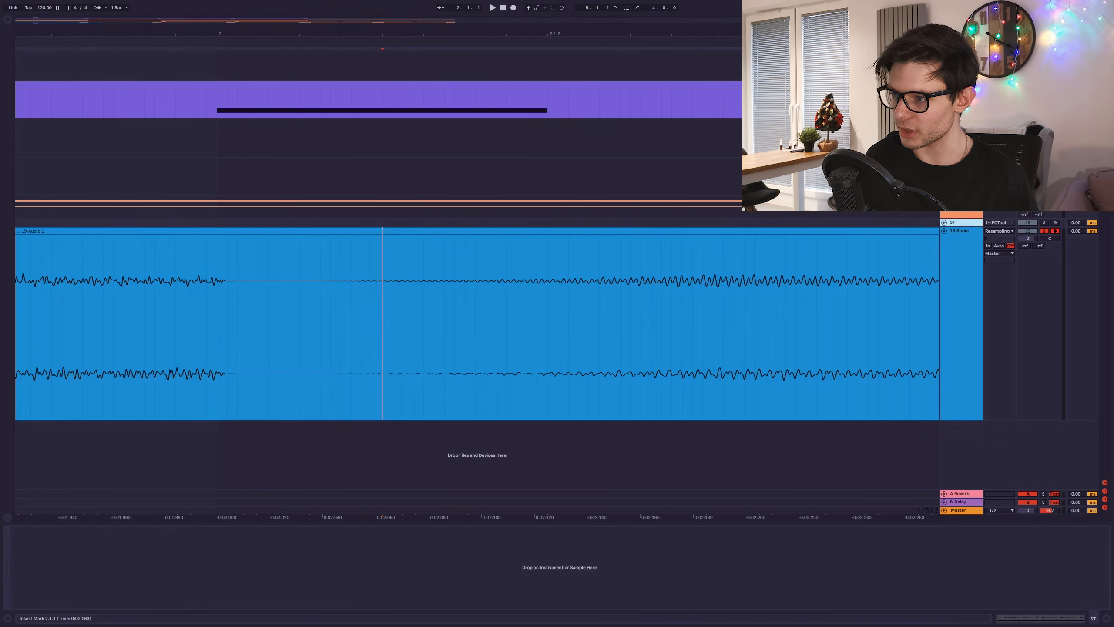
key("Up")
left_click(26, 531)
left_click_drag(169, 138, 608, 50)
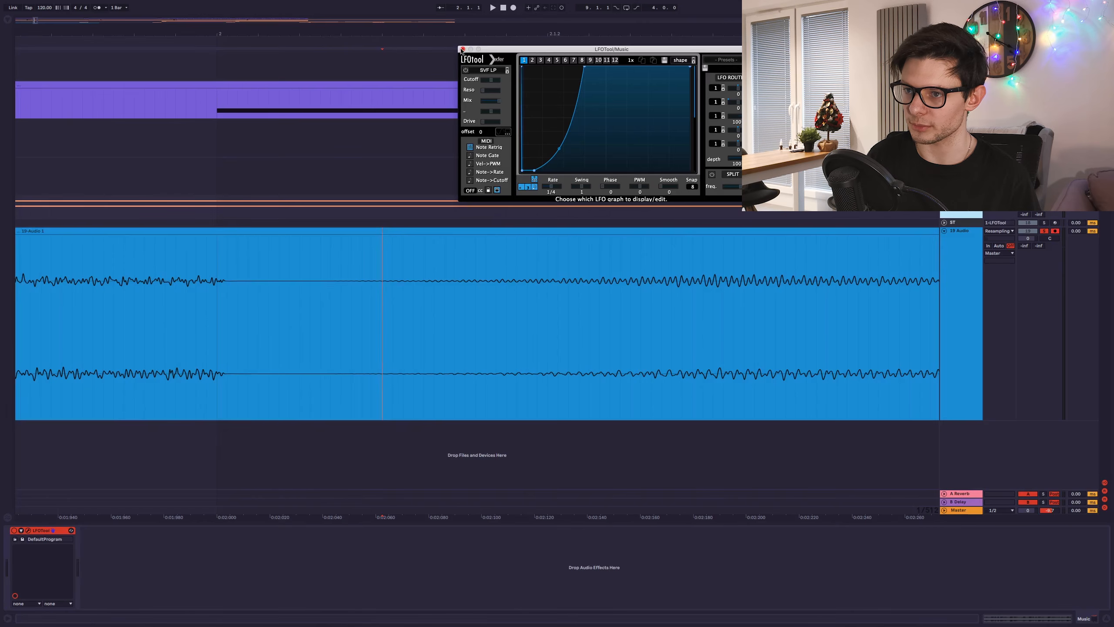
left_click(90, 92)
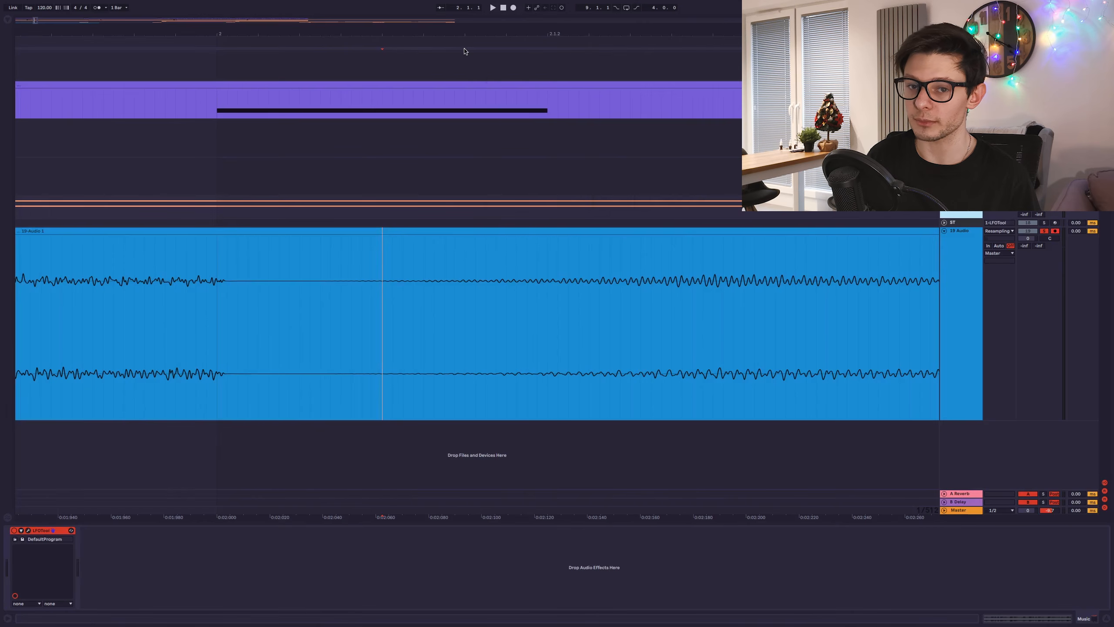
Step: Select about 35 ms of the solo recording from 2.1.1 and play it to hear the start of the beat
left_click_drag(219, 315, 371, 303)
left_click(202, 288)
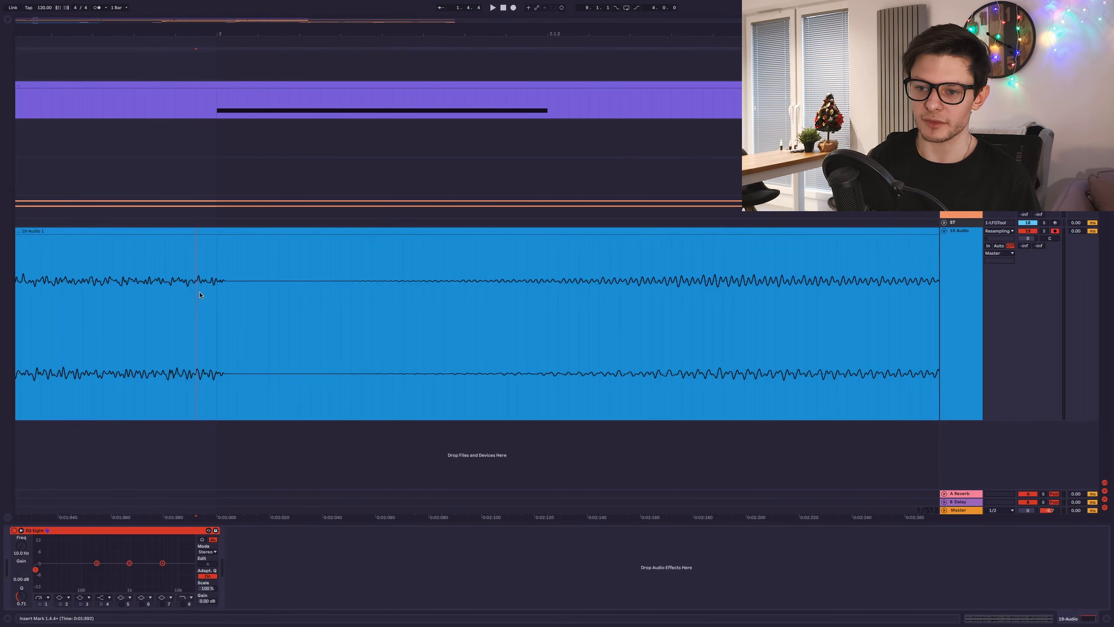
key("shift+Right")
key("space")
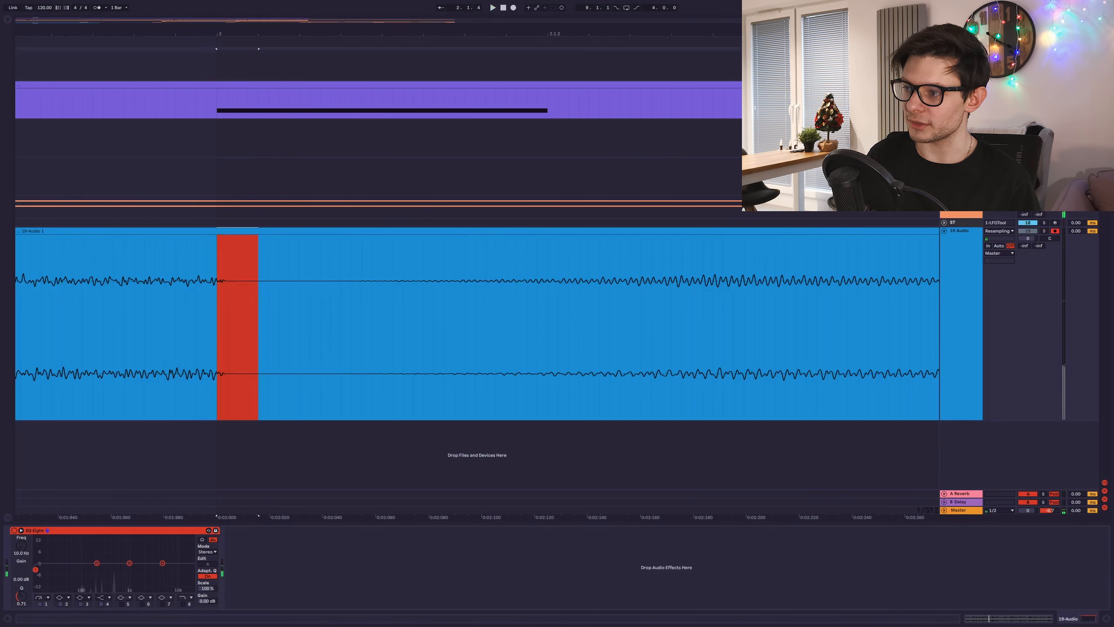
left_click(200, 293)
left_click_drag(215, 295, 305, 293)
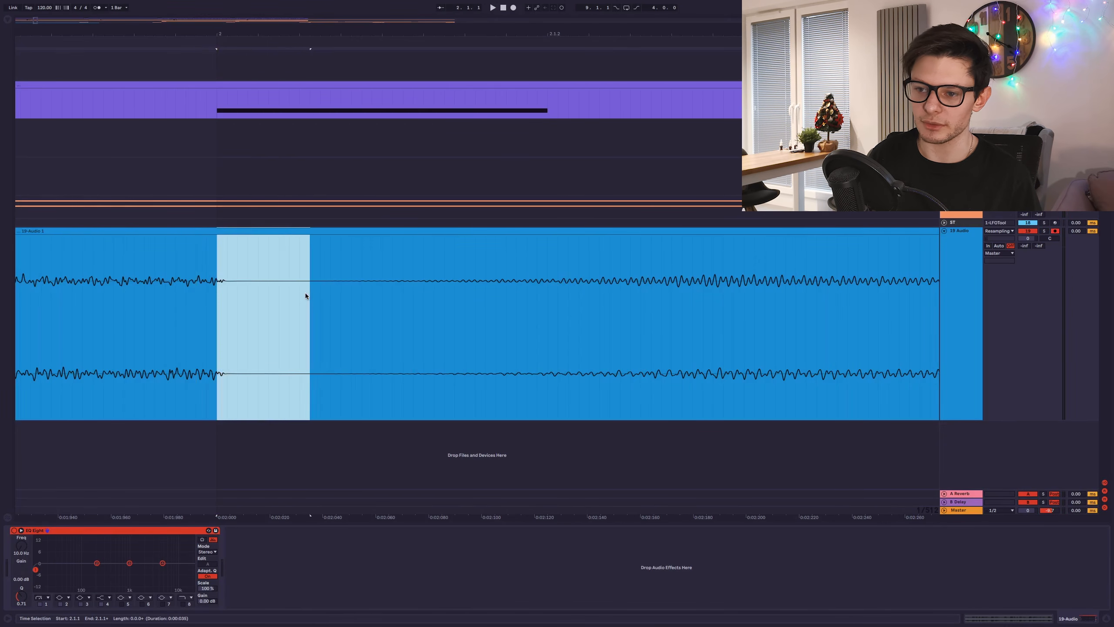
key("space")
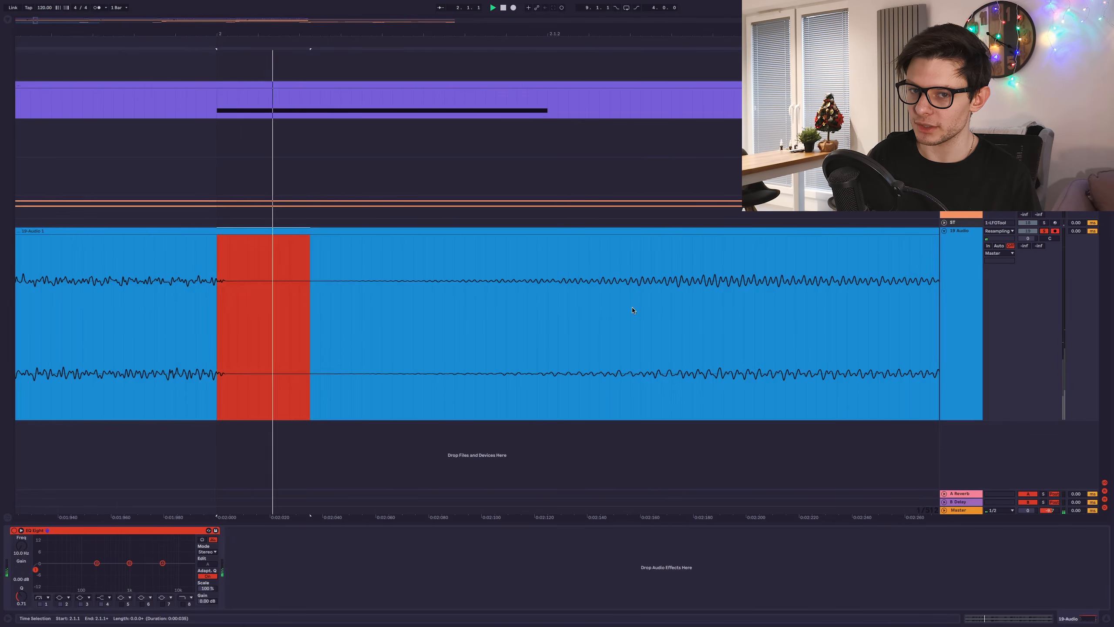
Step: Audition about 31 ms of the recording from 1.4.1 and examine its spectrum in the expanded EQ Eight display
scroll(632, 310, "down", 2)
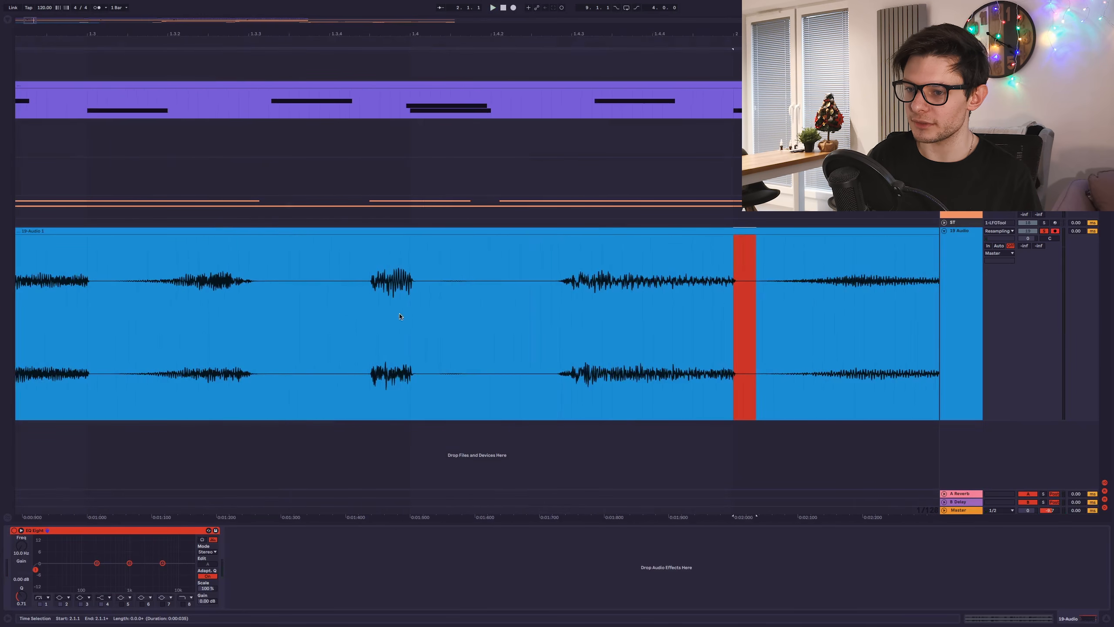
scroll(410, 297, "up", 2)
left_click_drag(411, 297, 464, 293)
scroll(457, 292, "down", 2)
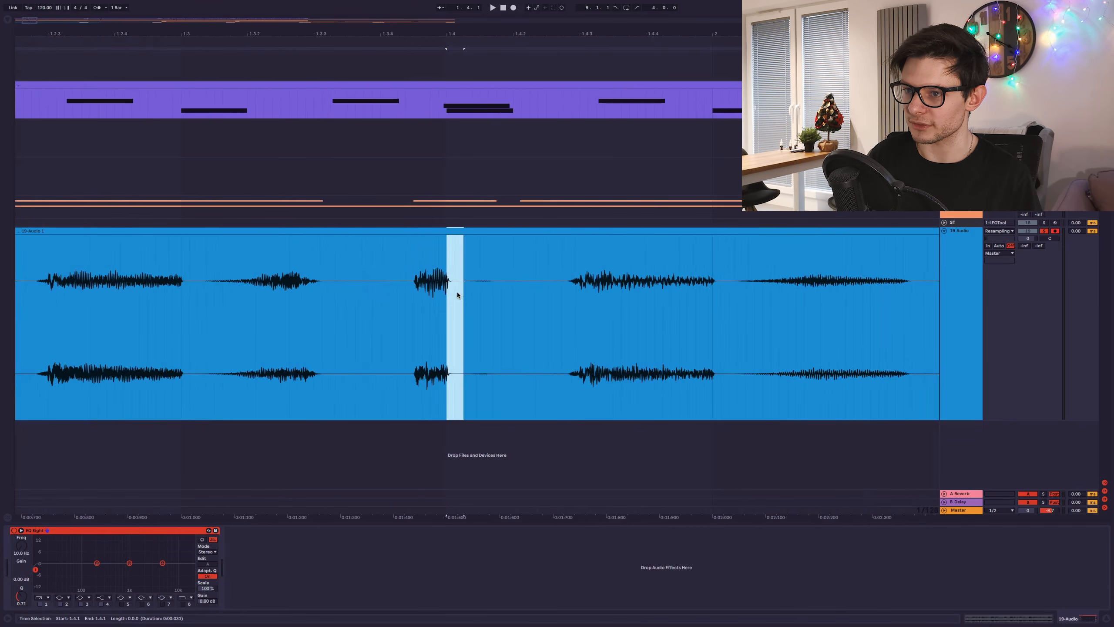
scroll(452, 292, "up", 2)
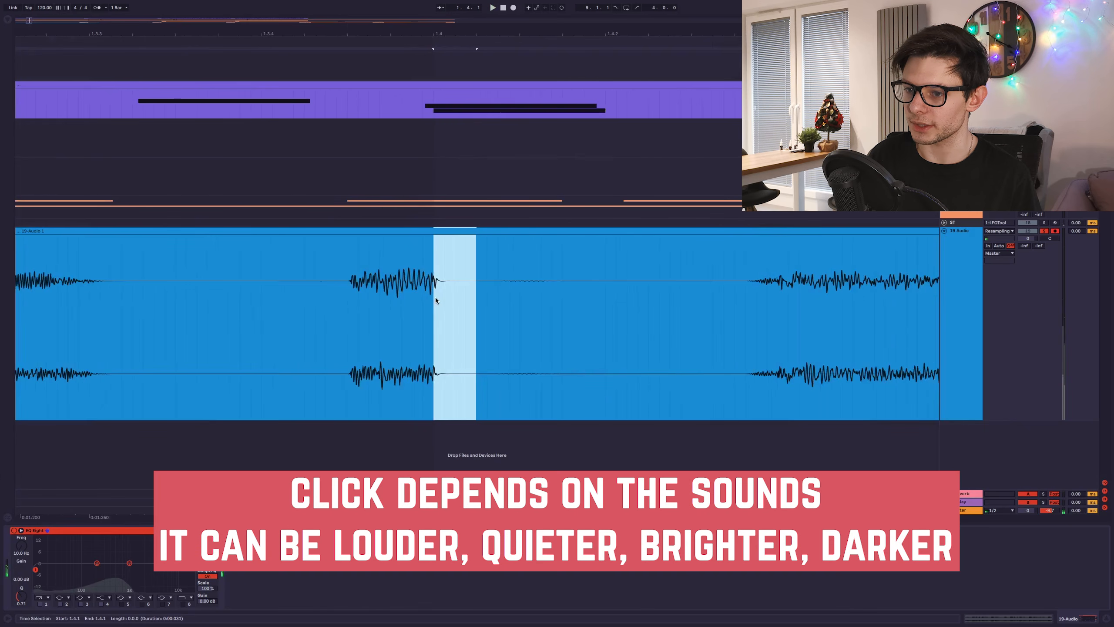
scroll(435, 300, "down", 2)
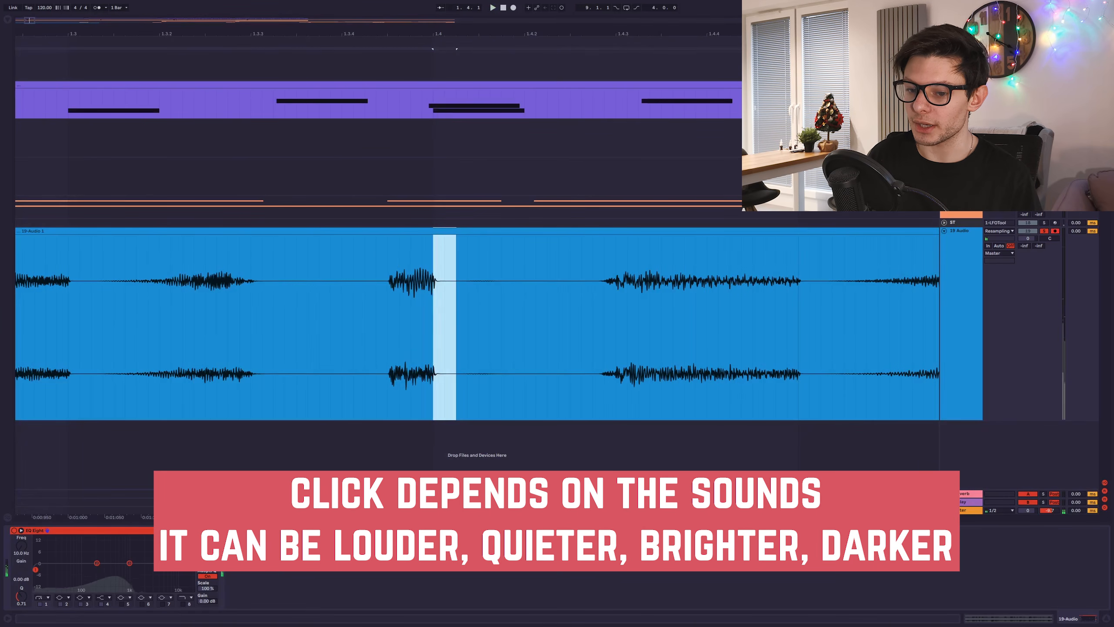
left_click(21, 529)
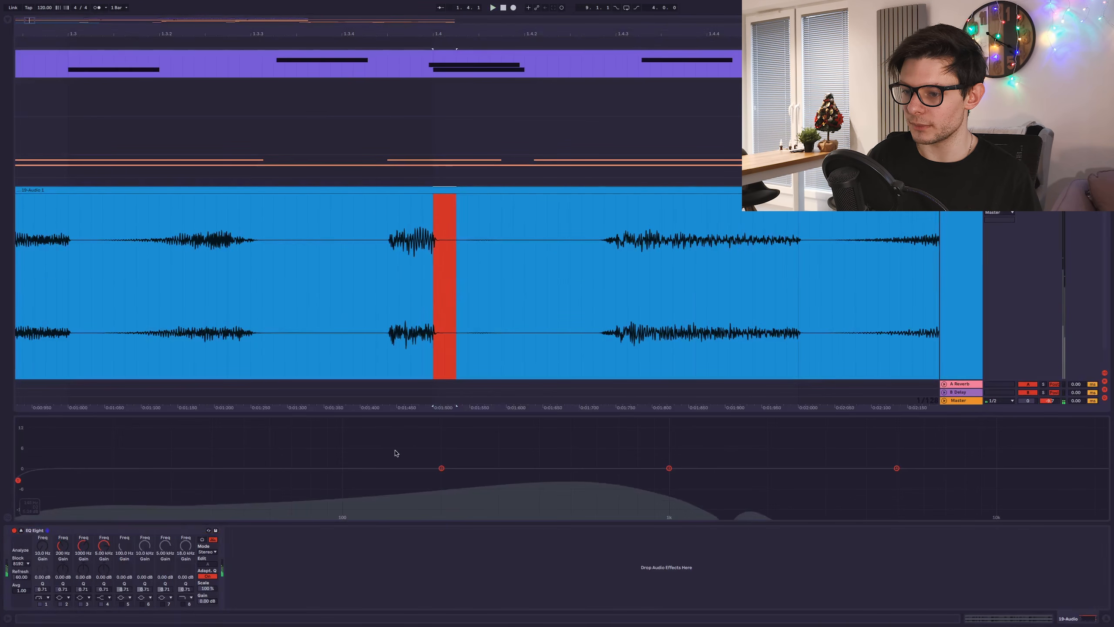
left_click_drag(537, 413, 547, 113)
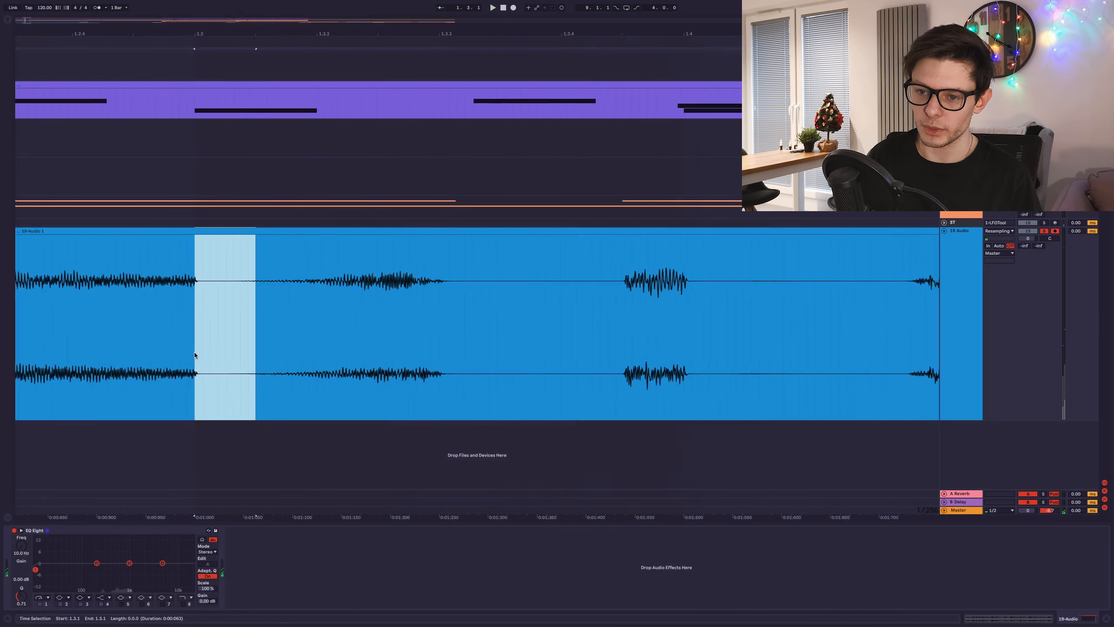
Step: Examine the recorded waveform at the beat on 1.3.1 and play the recording from about 4.1.1
left_click_drag(197, 353, 480, 336)
scroll(479, 337, "down", 6)
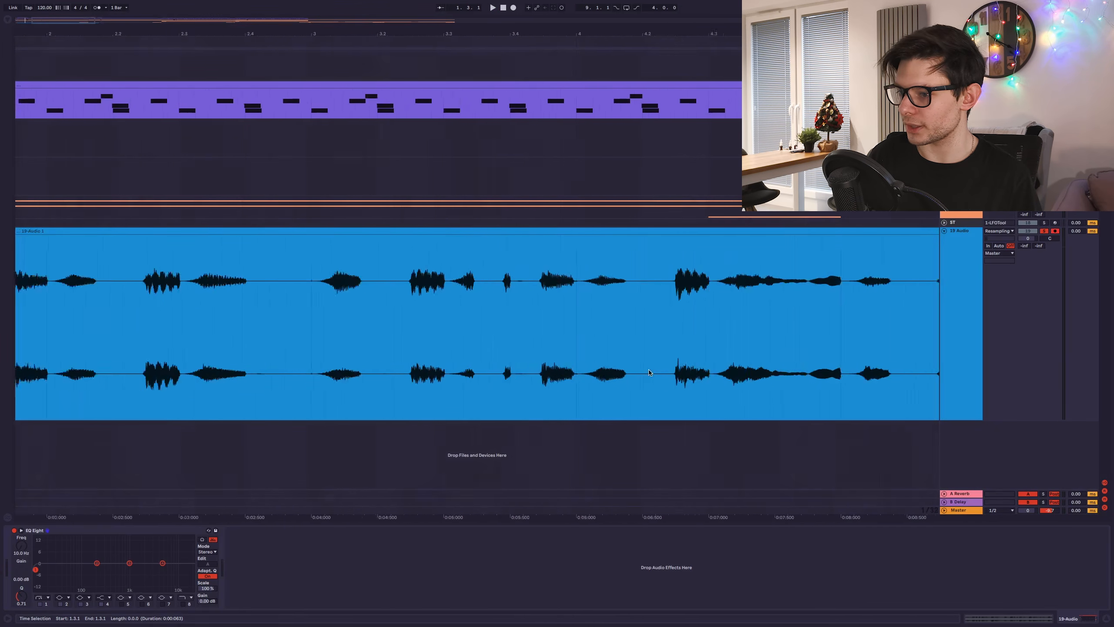
scroll(649, 369, "up", 3)
left_click(634, 306)
key("space")
scroll(635, 306, "down", 3)
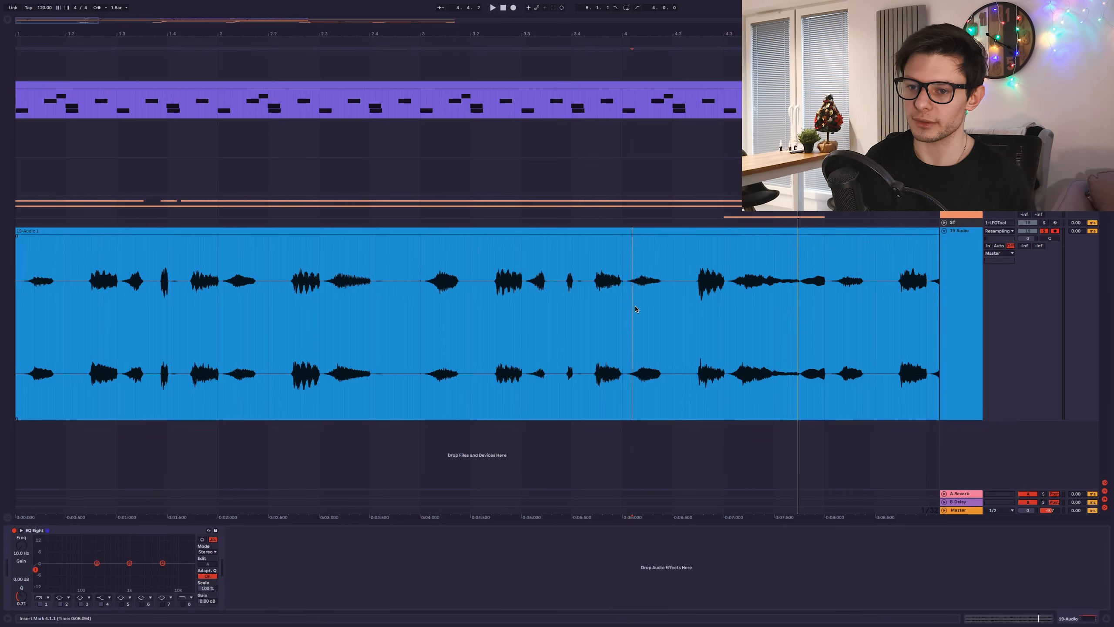
Step: Try cutting about 47 ms out of the recorded clip right after 2.1.1, and undo the deletion
scroll(193, 323, "up", 6)
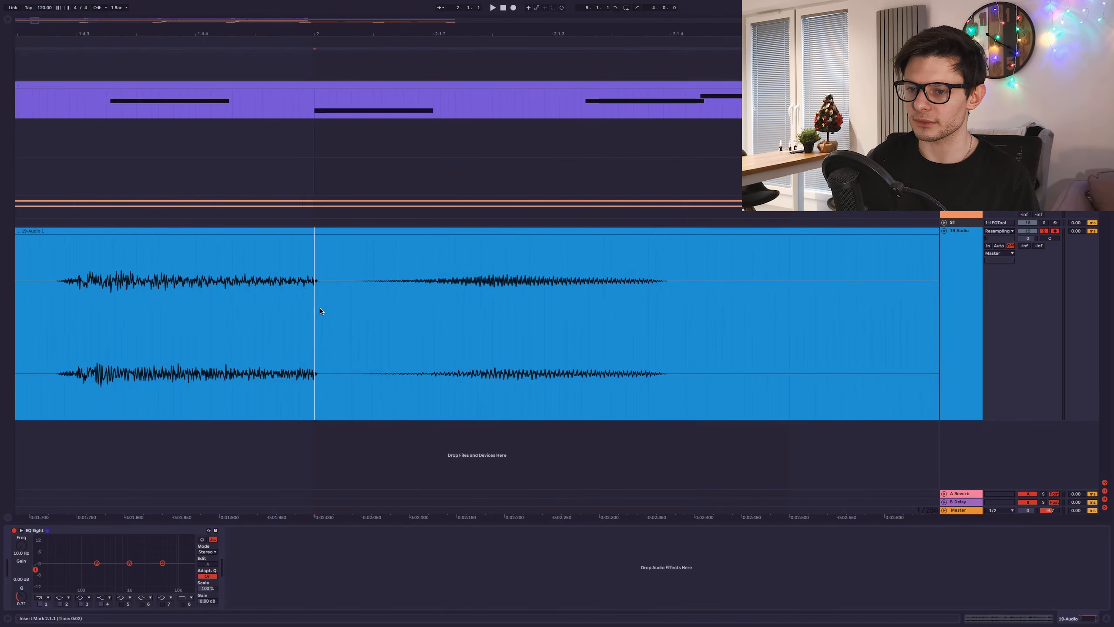
left_click_drag(320, 310, 322, 311)
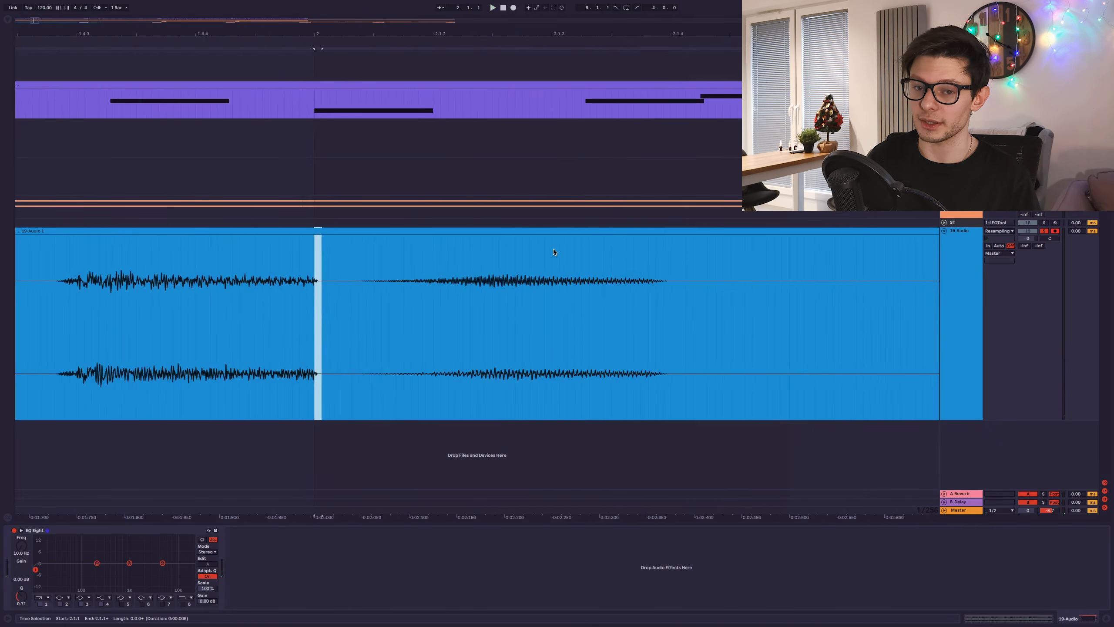
scroll(302, 307, "down", 4)
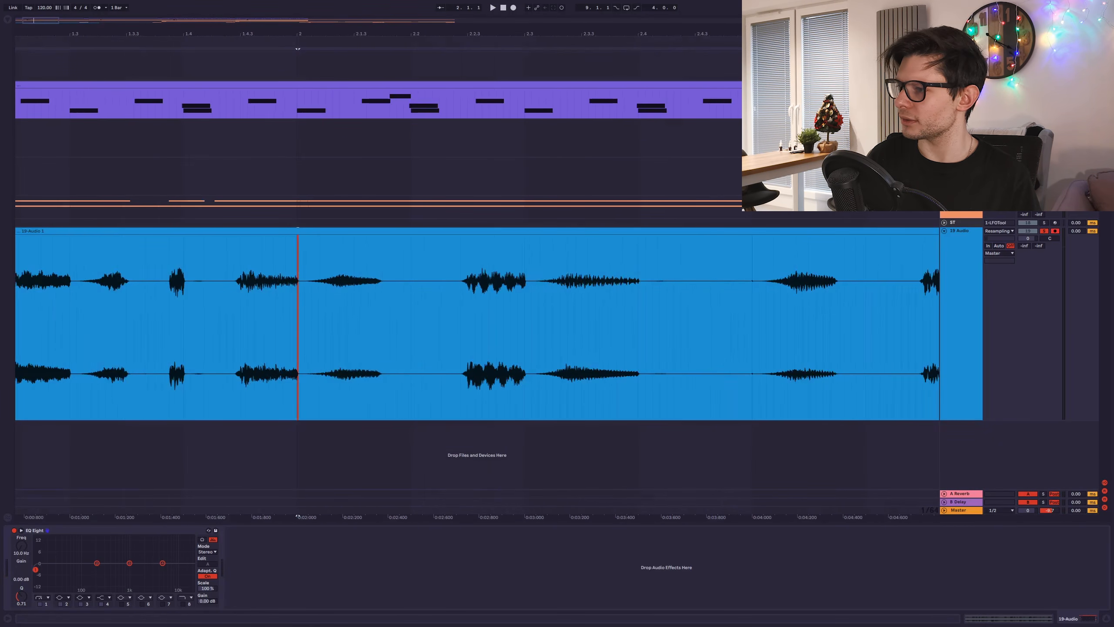
scroll(194, 305, "up", 3)
key("Delete")
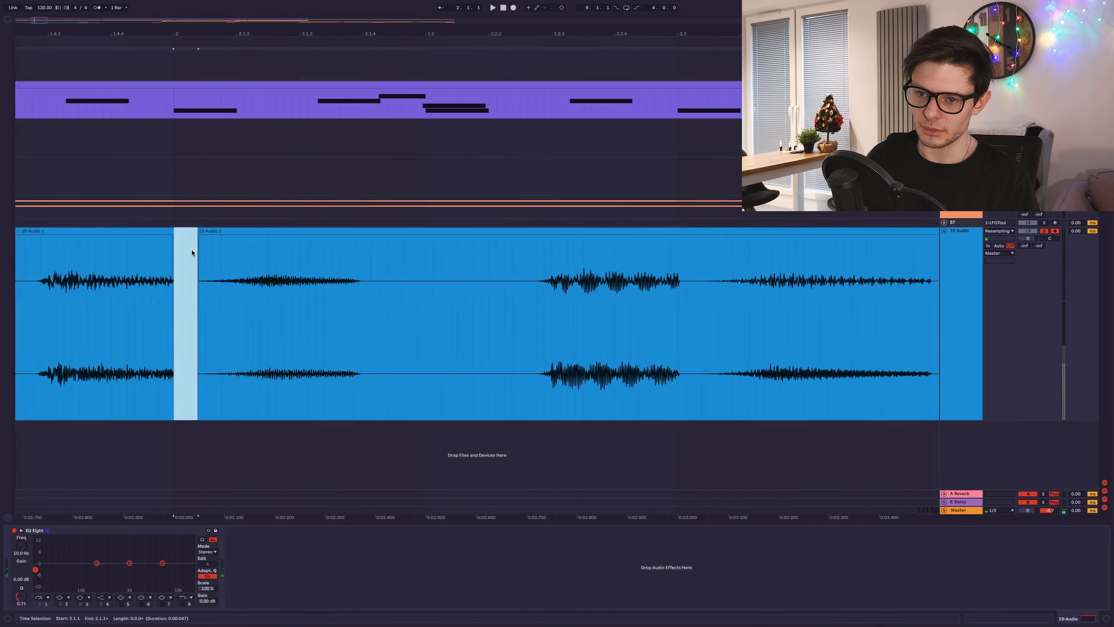
key("ctrl+z")
Step: Try cutting about 31 ms out of the recorded clip right after 2.3.1
scroll(272, 280, "down", 2)
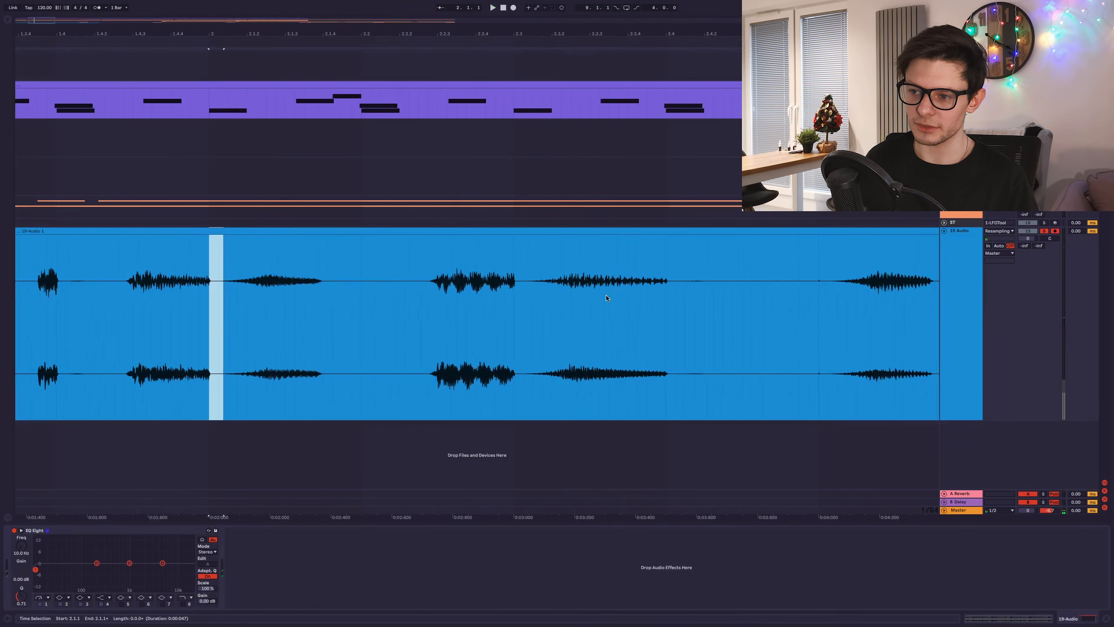
left_click(516, 303)
key("Delete")
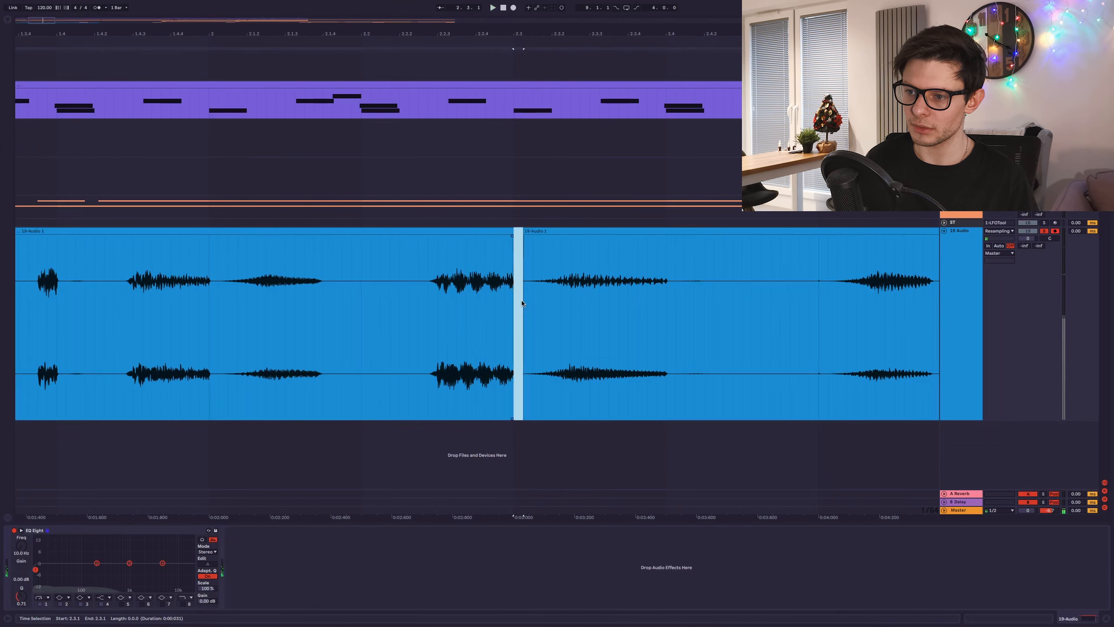
scroll(521, 303, "down", 3)
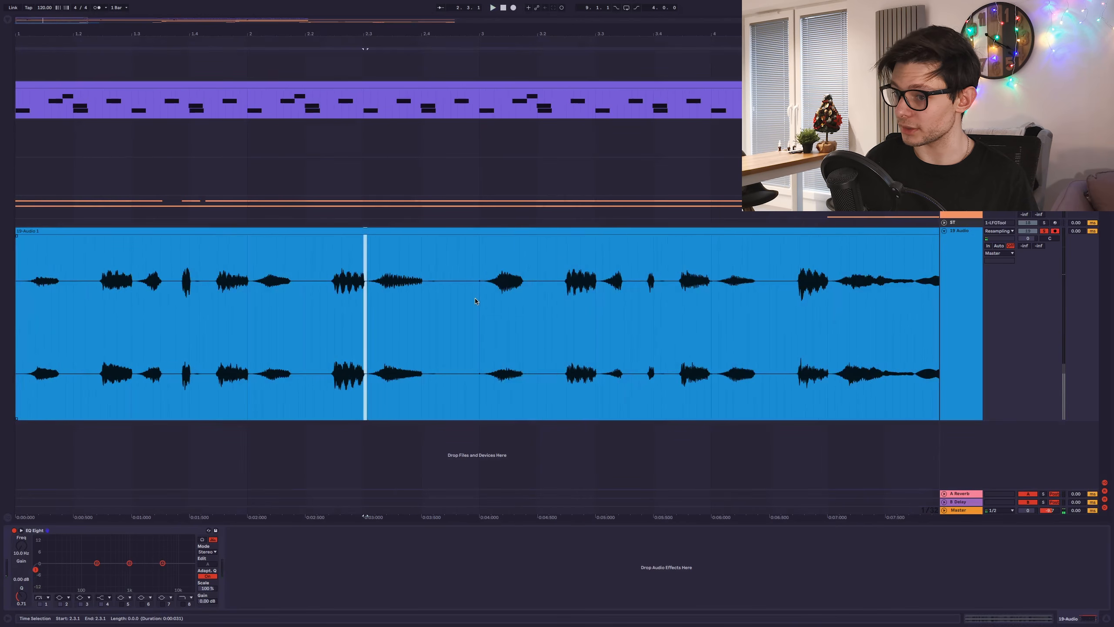
scroll(476, 301, "up", 4)
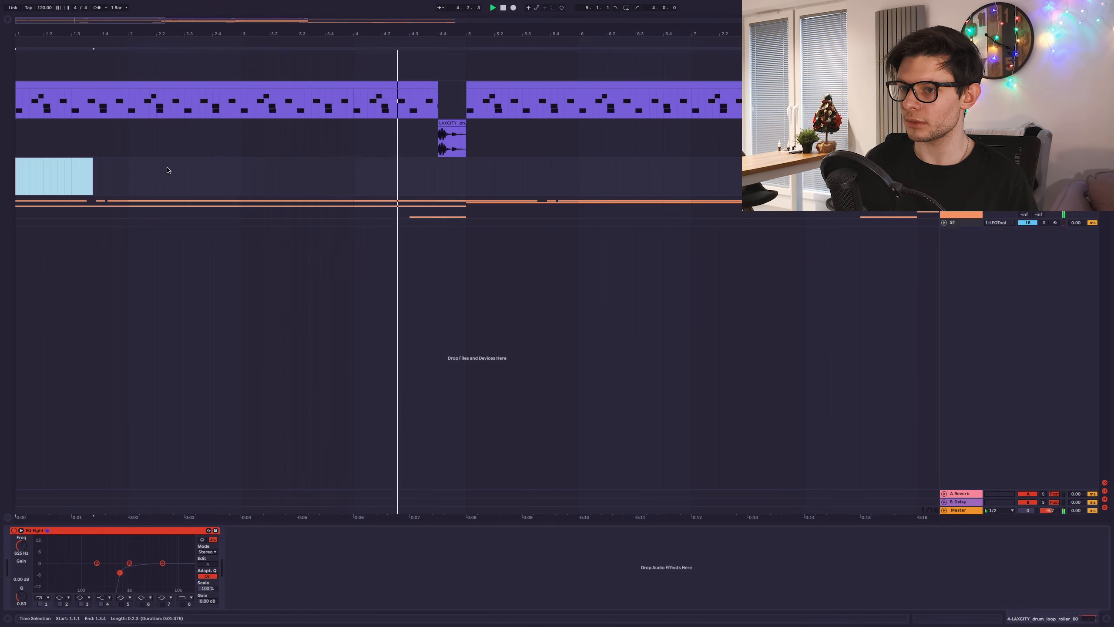
Step: Stop playback and set the ST track's track delay to -10 ms
left_click(389, 164)
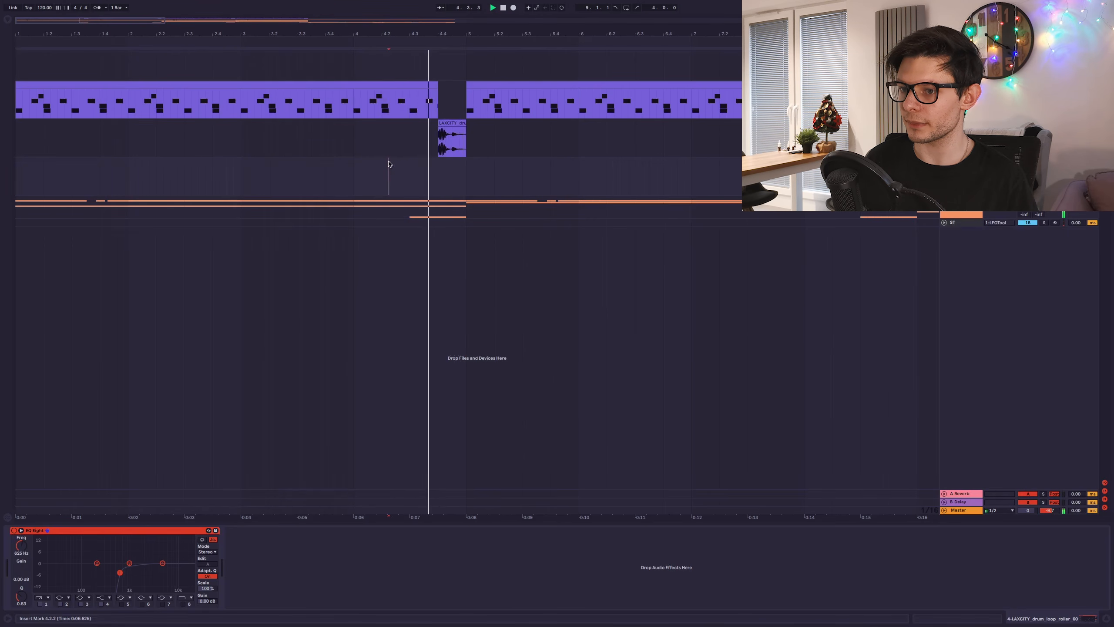
key("space")
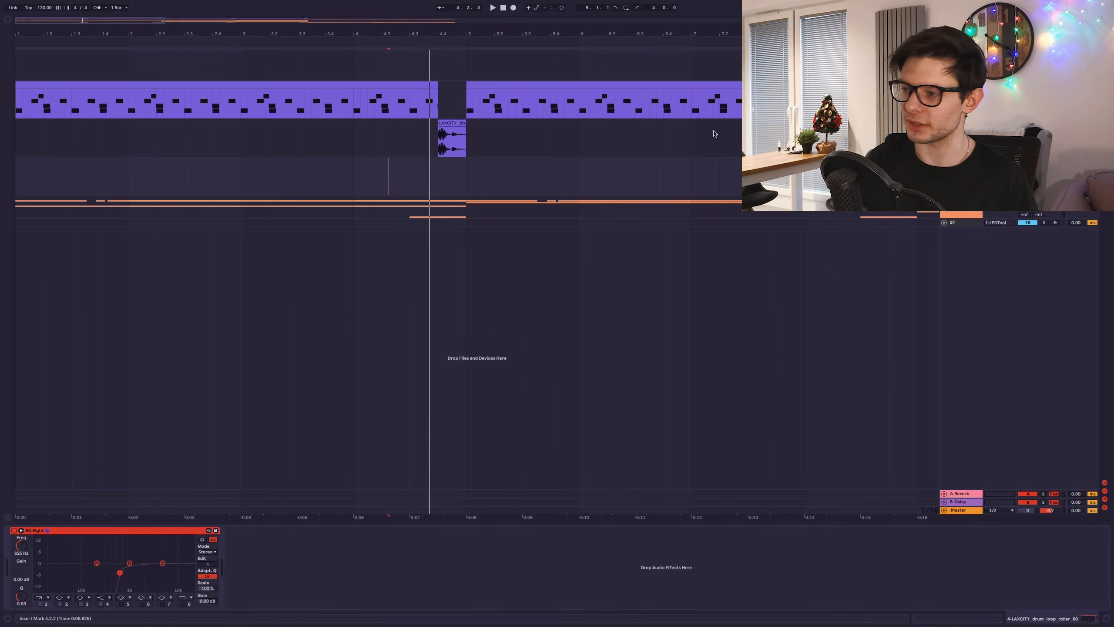
type("10")
key("Return")
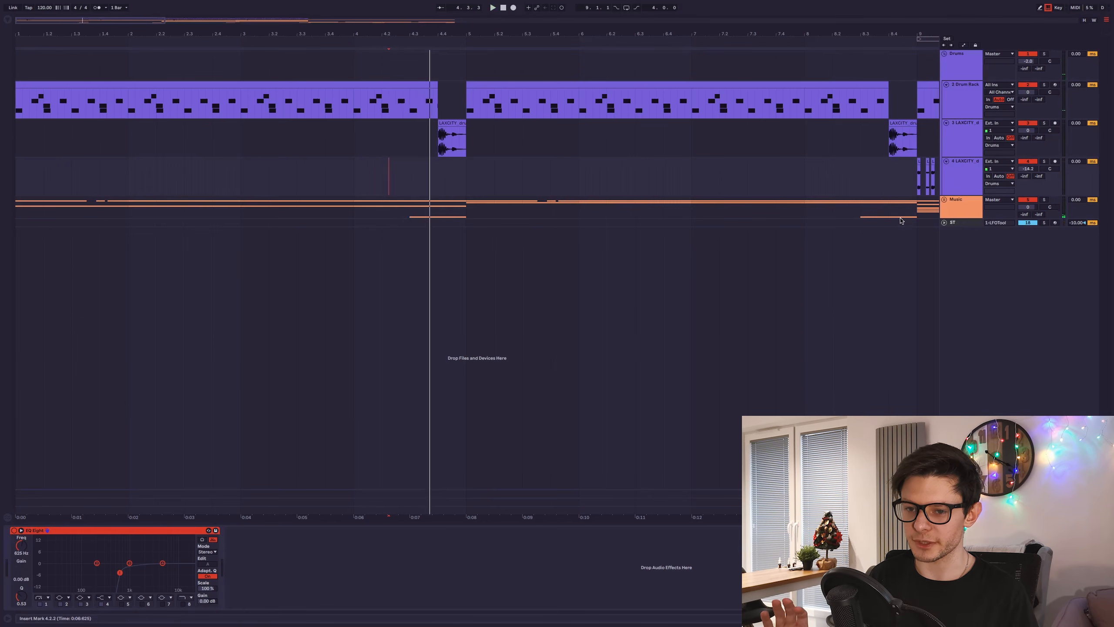
Step: Examine LFOTool on the Music track, the chains of the Drum Rack For Sidechaining, and the ST track's MIDI routing
left_click(907, 219)
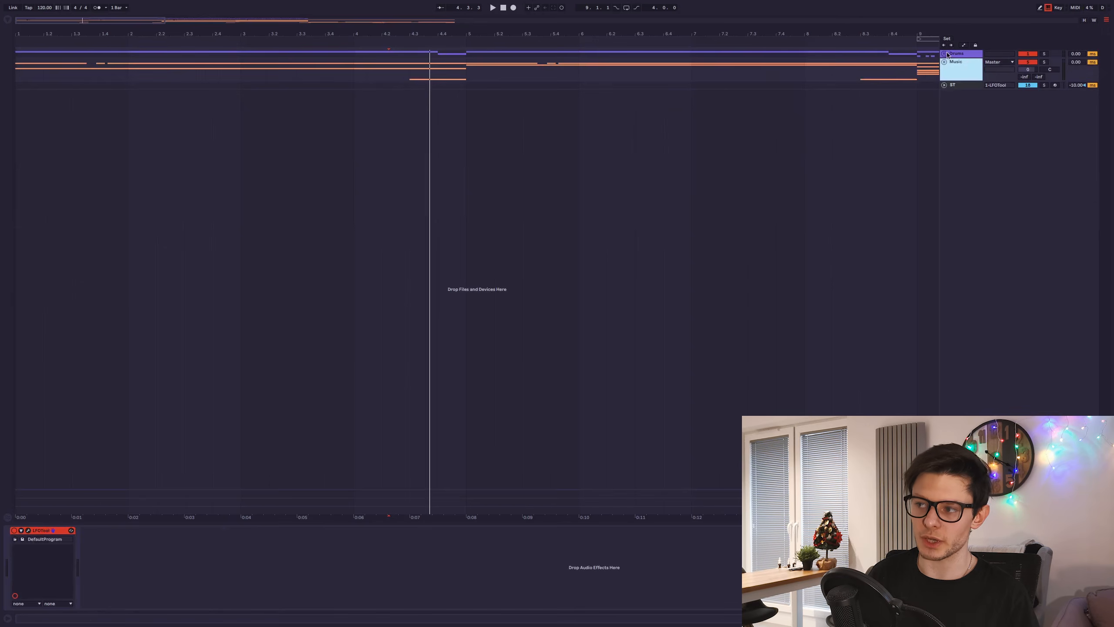
left_click(43, 564)
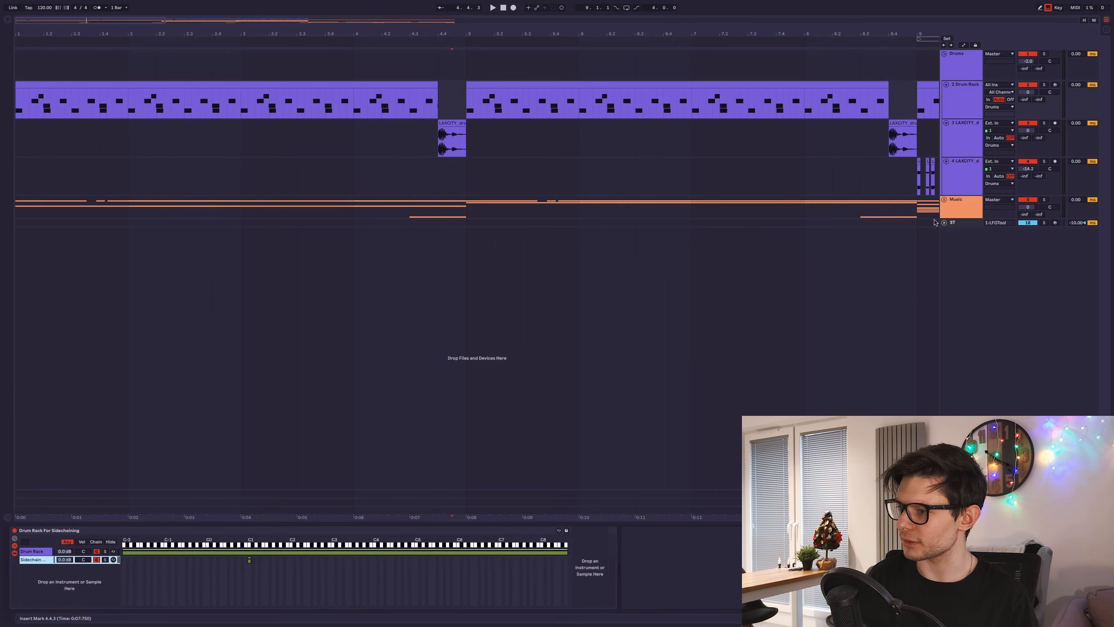
left_click(955, 223)
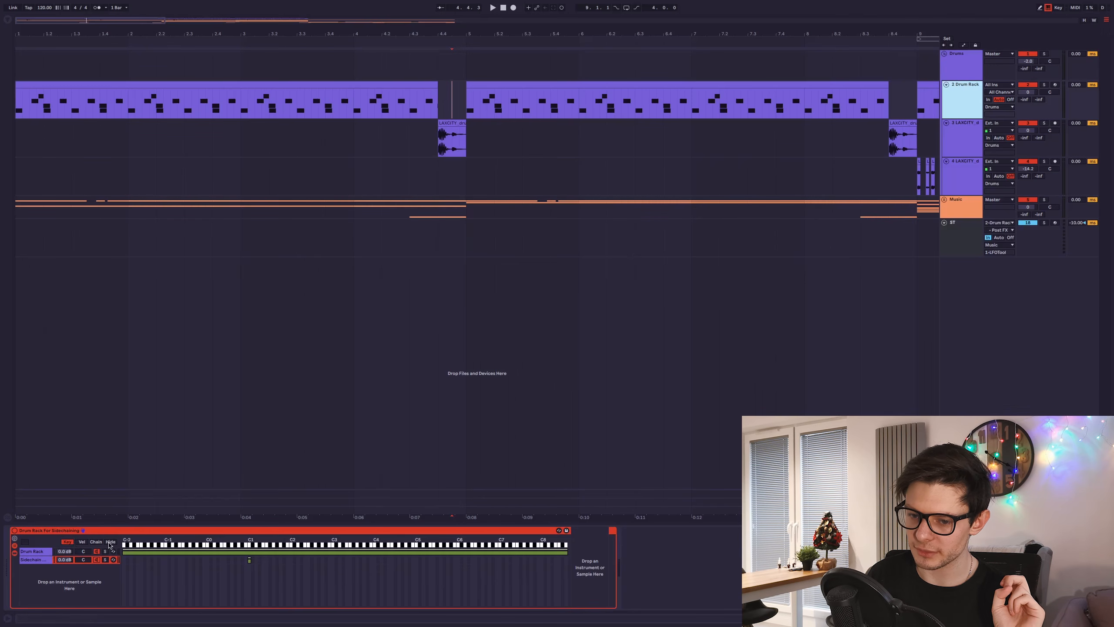
left_click(111, 542)
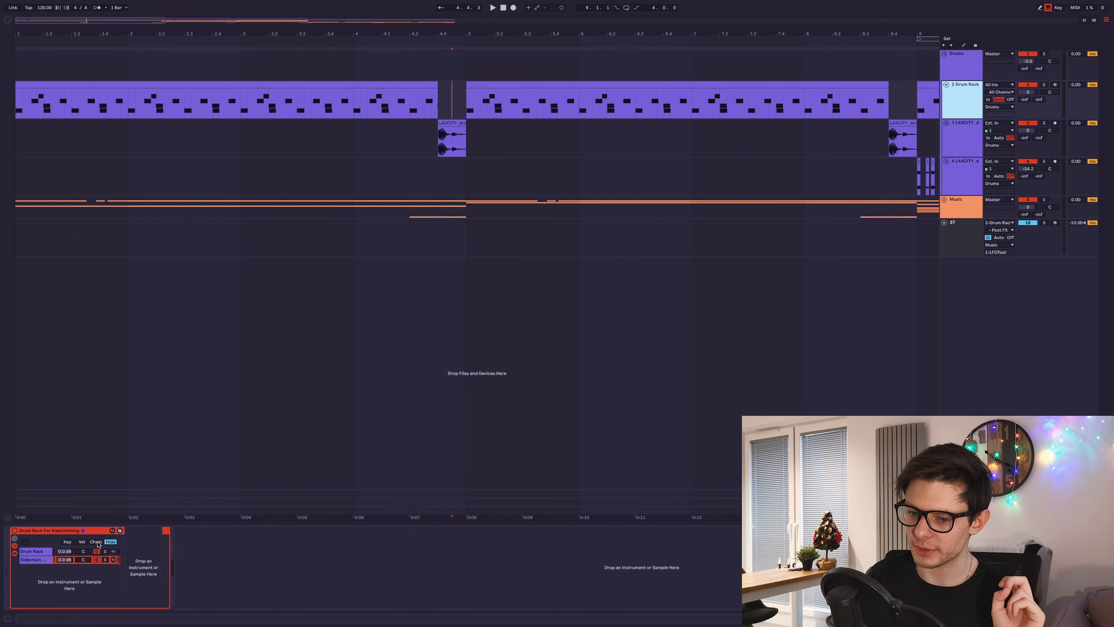
left_click(445, 237)
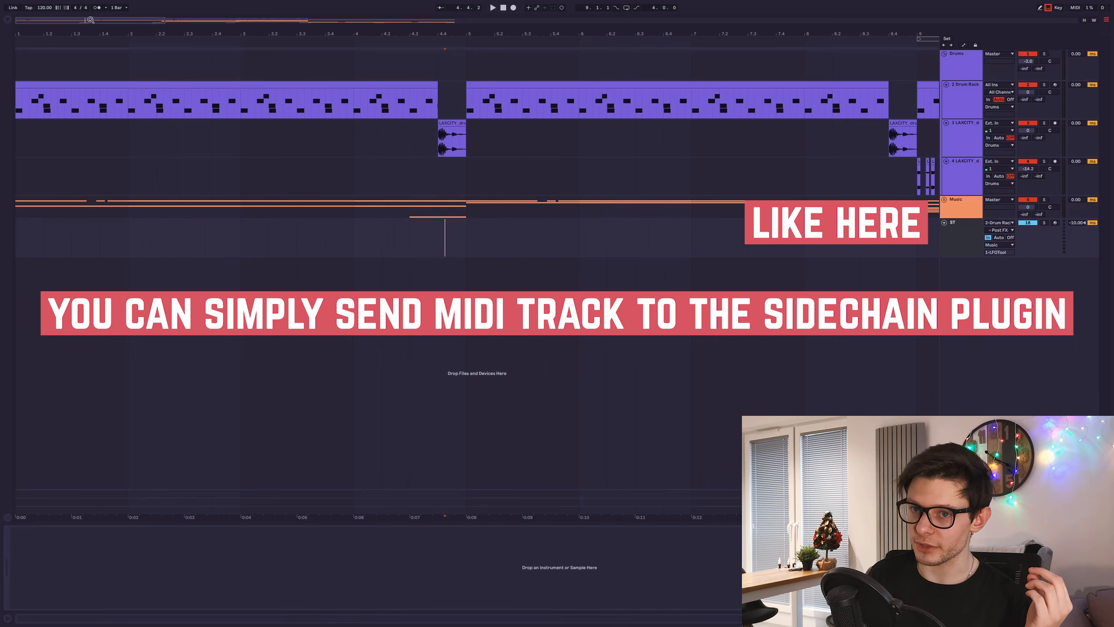
Step: Expand the ST track and review its MIDI input from the Drum Rack and its output to LFOTool
left_click_drag(90, 19, 91, 9)
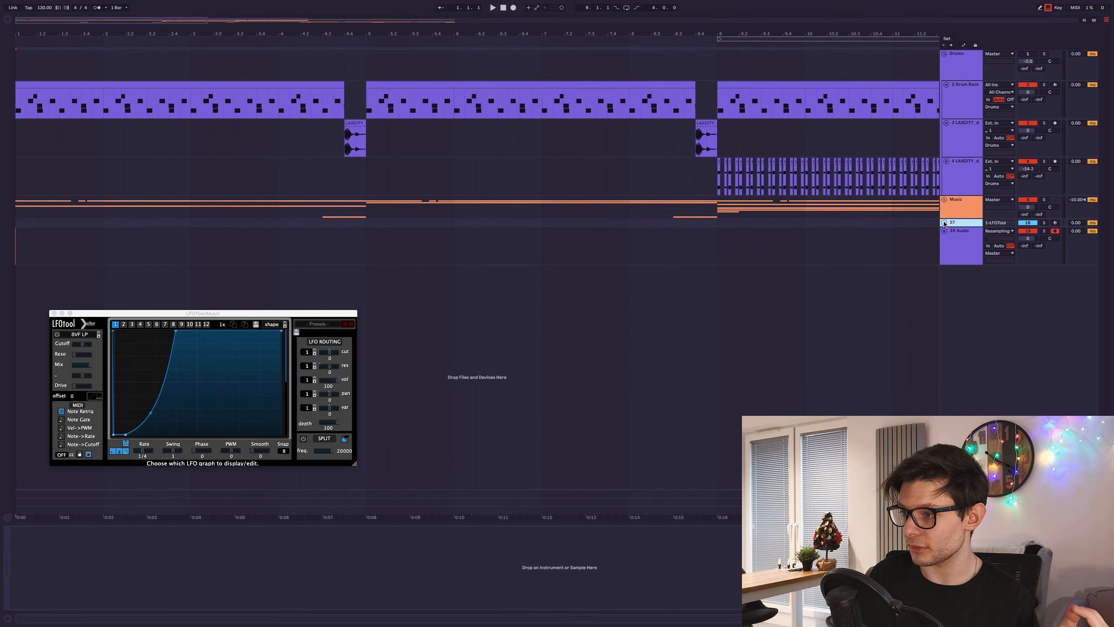
left_click(944, 224)
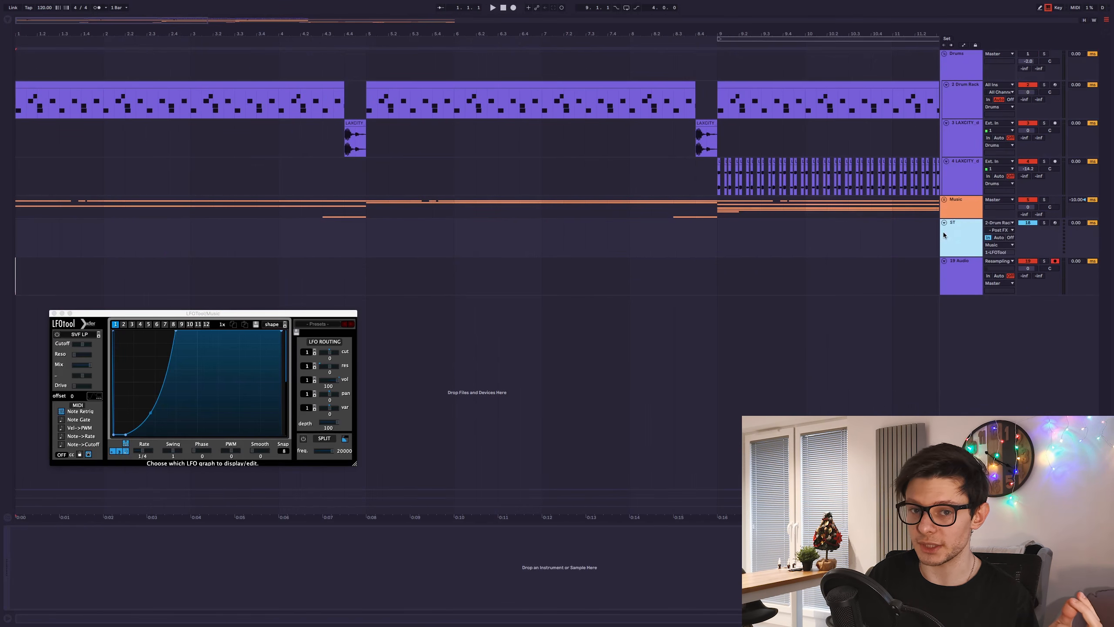
left_click(996, 245)
left_click(982, 251)
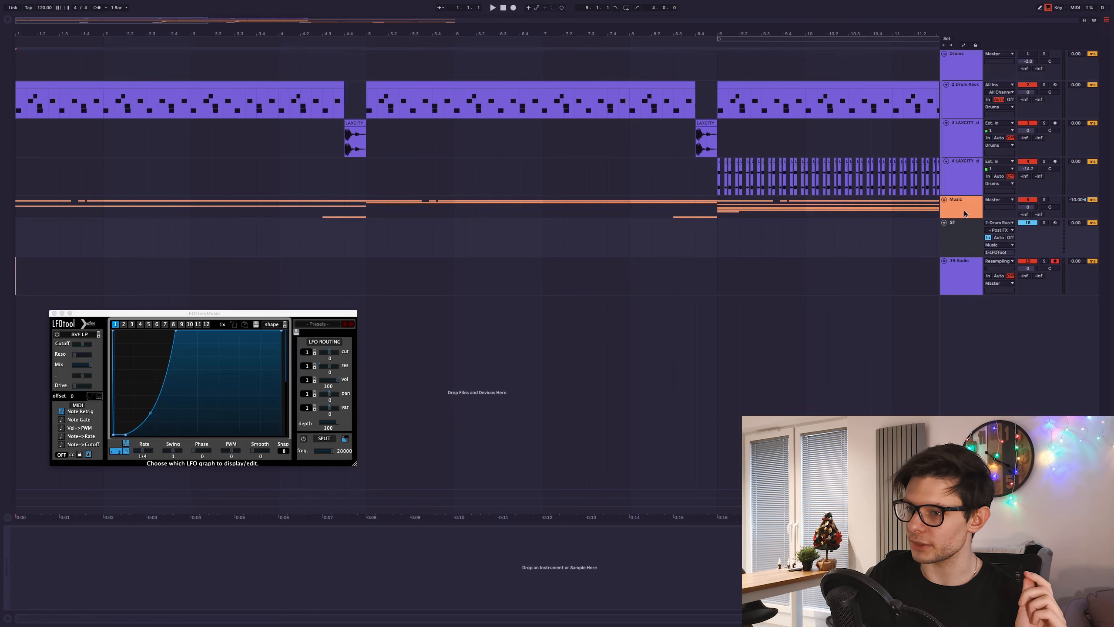
Step: Try adding an empty MIDI clip to the ST track at 7.1.1, undo it, and collapse the track
double_click(532, 237)
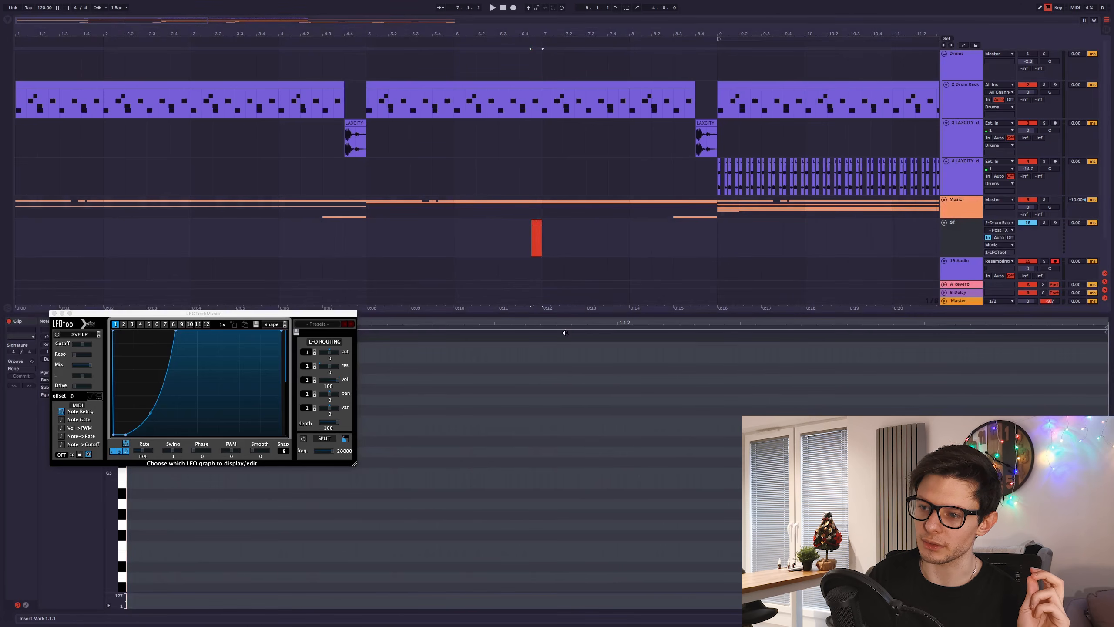
key("ctrl+z")
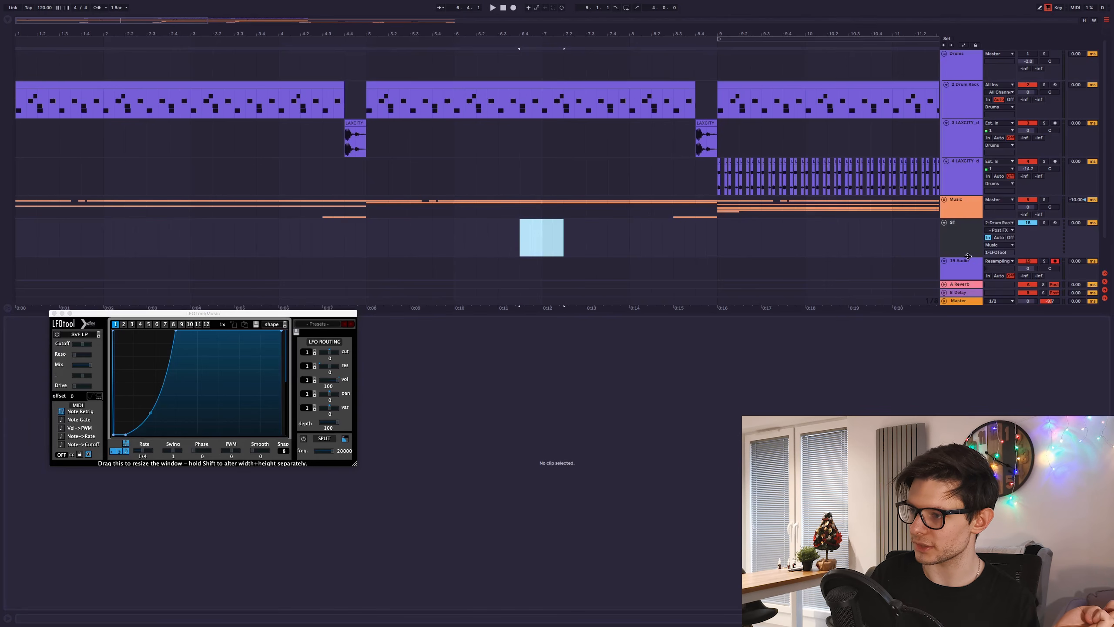
mouse_move(968, 256)
left_mouse_down()
mouse_move(967, 242)
mouse_move(967, 264)
left_mouse_up()
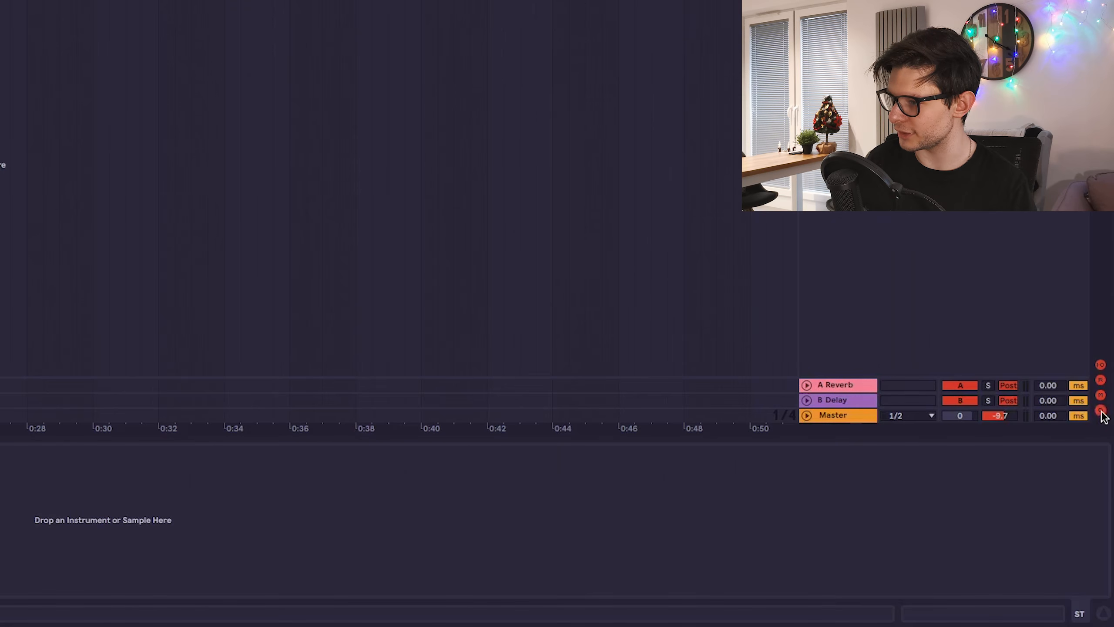
Step: Toggle the track delay display off and on, and set the ST track's delay to -7 ms
left_click(1101, 410)
left_click(1101, 410)
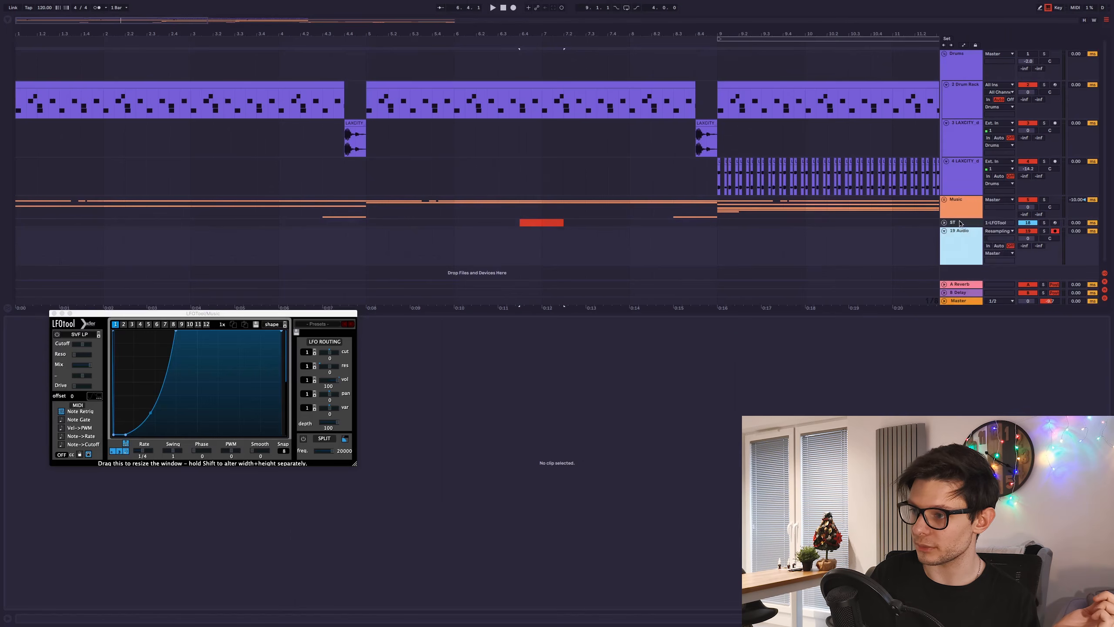
left_click(960, 223)
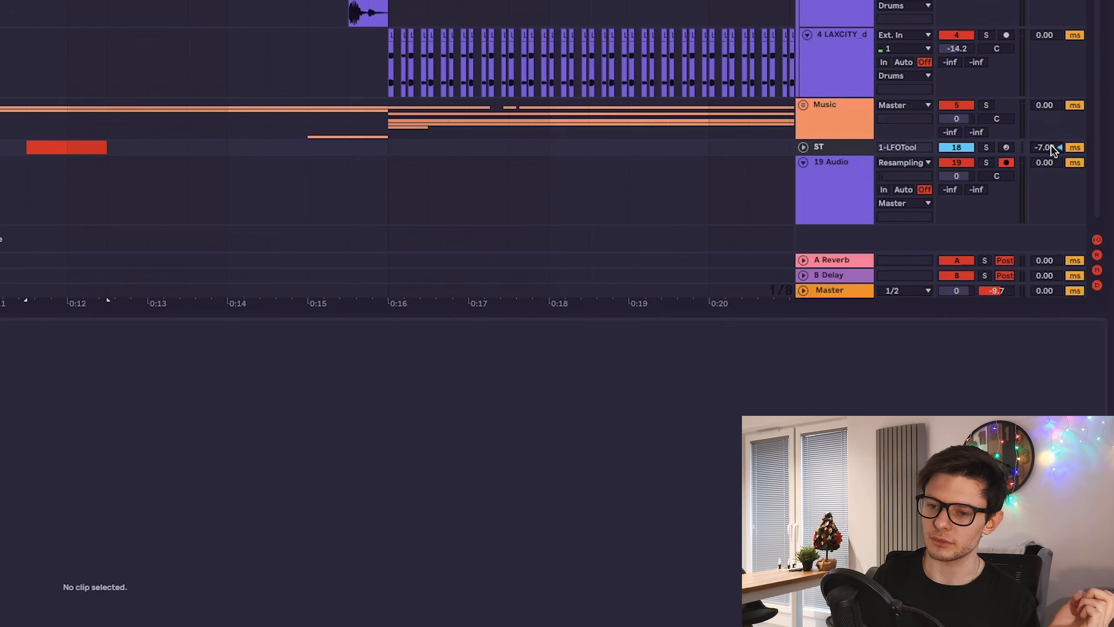
left_click(968, 246)
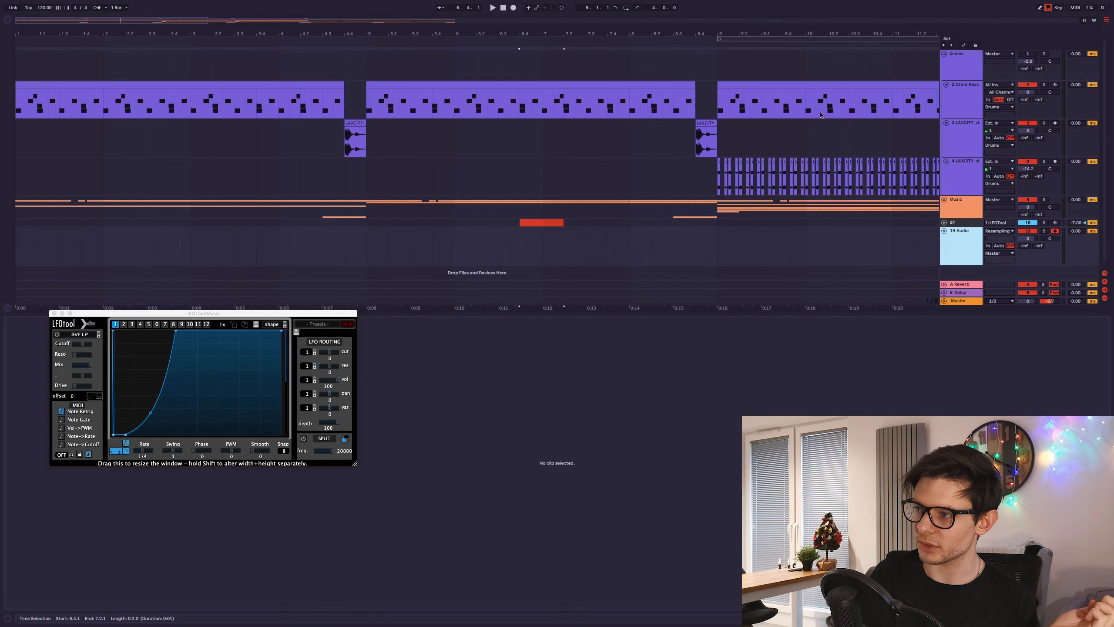
Step: Record a little over two bars of resampled audio from 1.1.1 onto the 19 Audio track, and stop
left_click(21, 247)
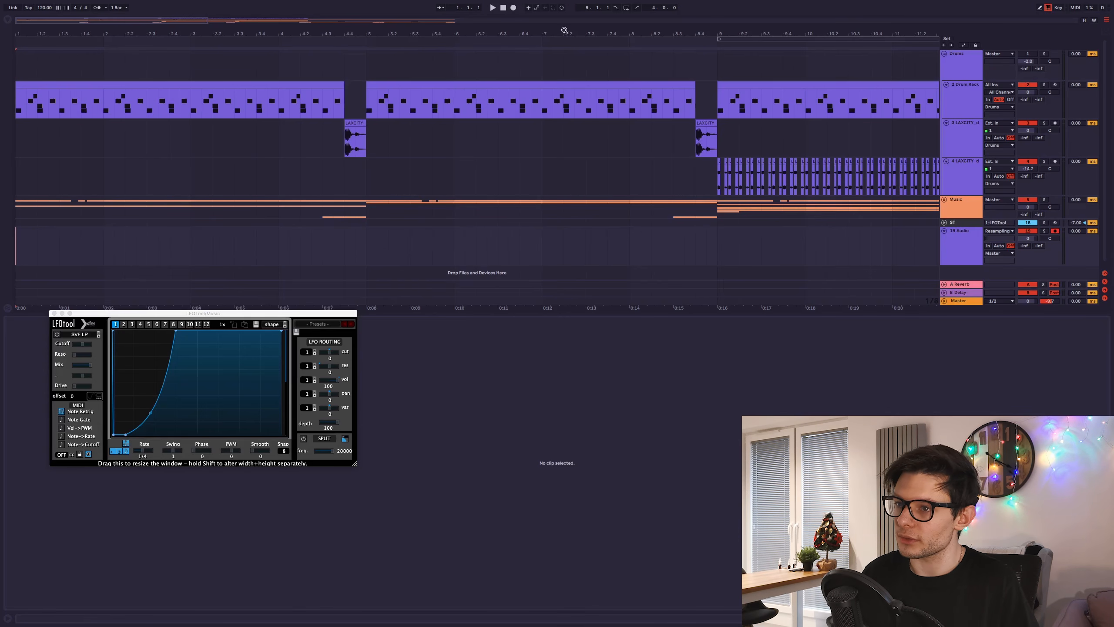
left_click(514, 8)
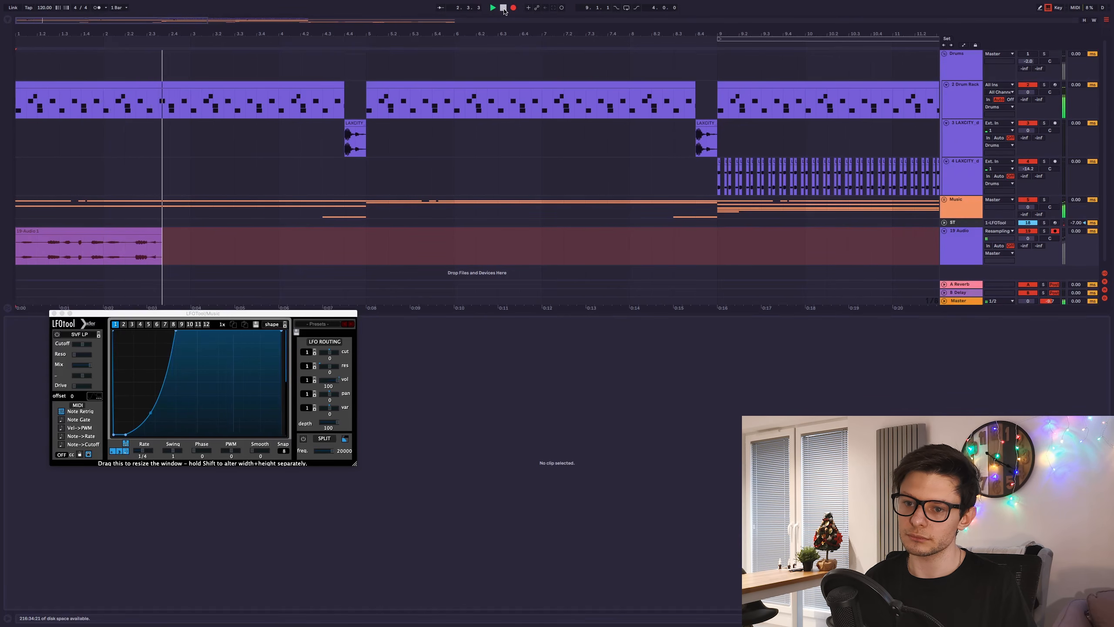
left_click(503, 8)
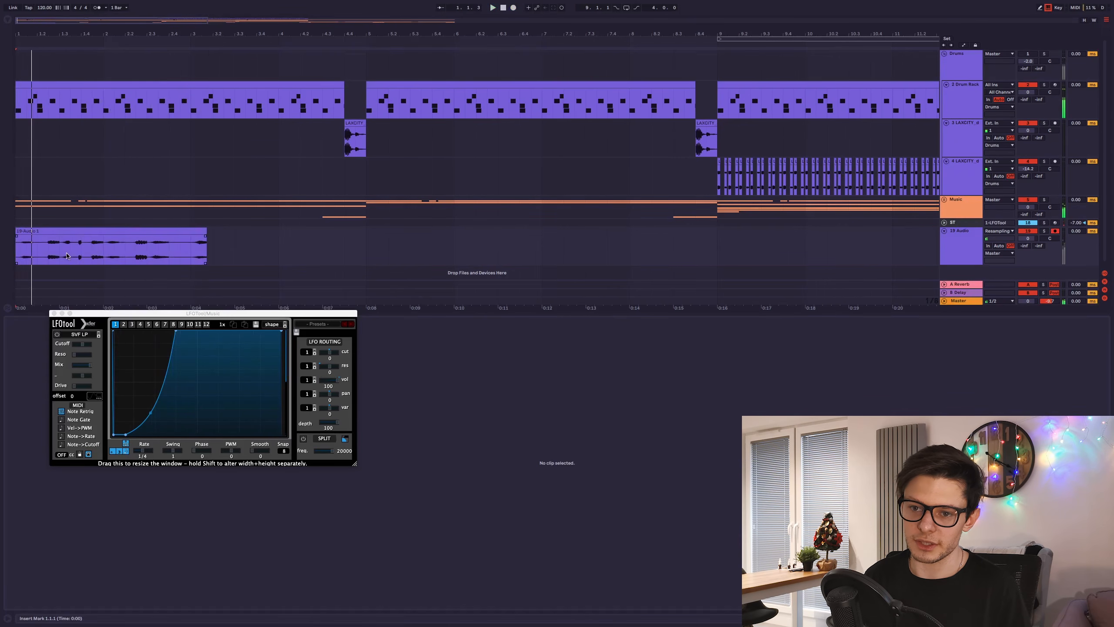
Step: Examine the recorded waveform around the kick at 2.1.1 to see where the sidechaining starts relative to the beat
scroll(67, 256, "up", 10)
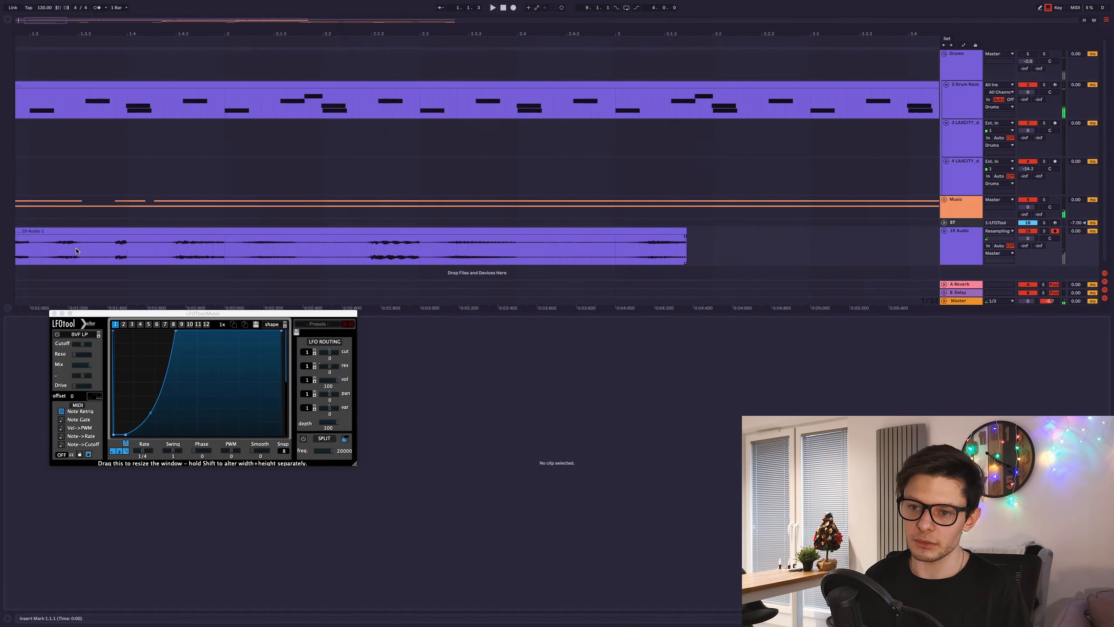
left_click(256, 258)
scroll(246, 263, "up", 3)
scroll(263, 268, "up", 5)
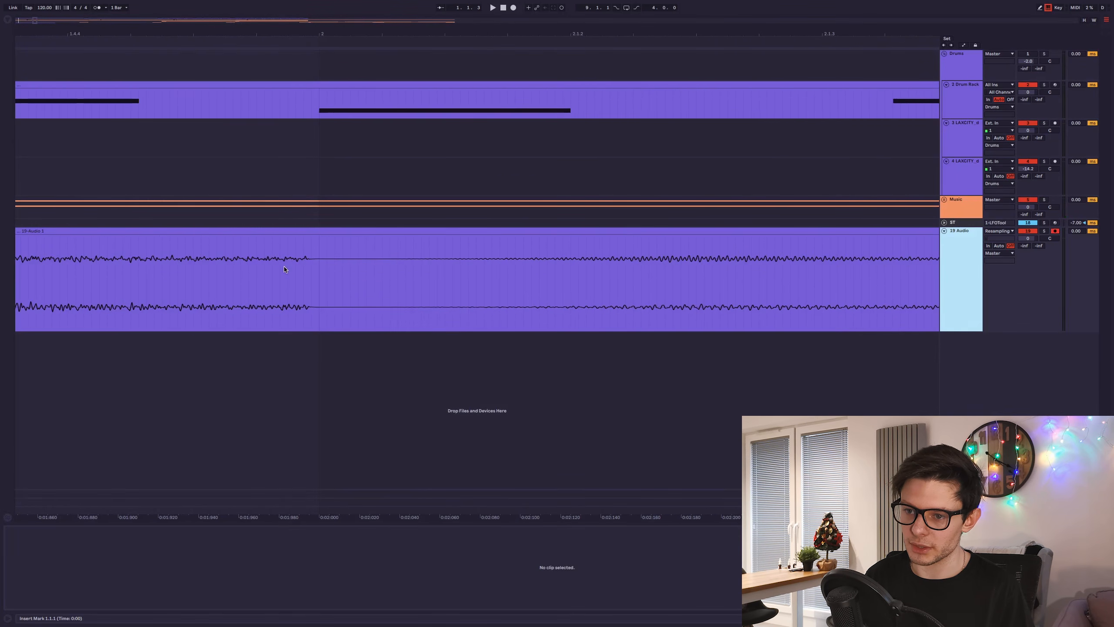
left_click(310, 268)
scroll(307, 268, "down", 4)
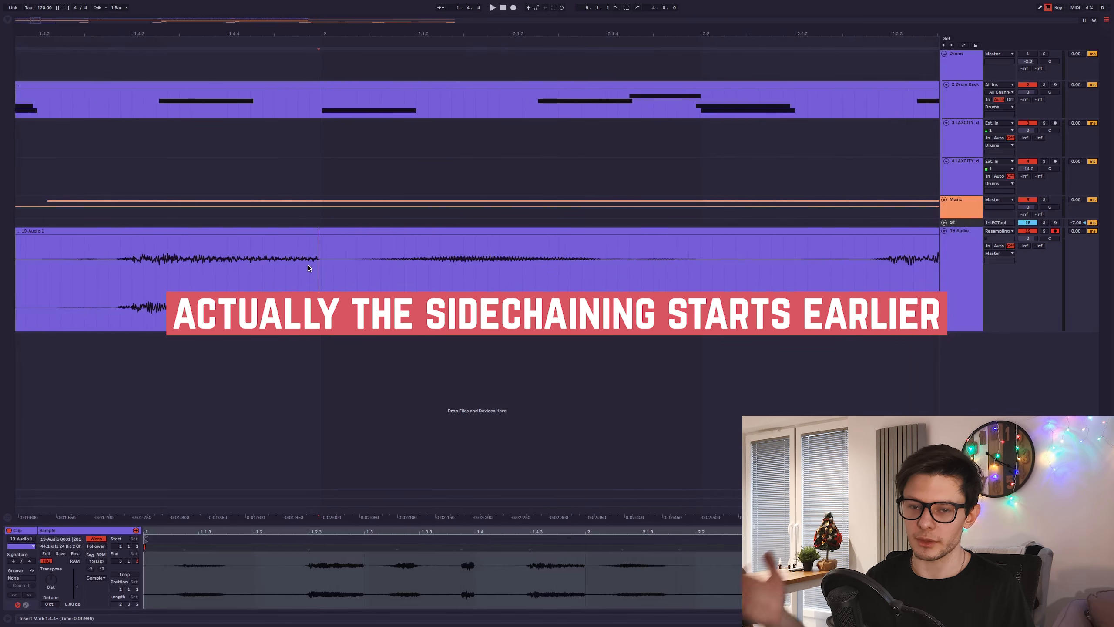
scroll(309, 269, "up", 3)
scroll(337, 281, "up", 4)
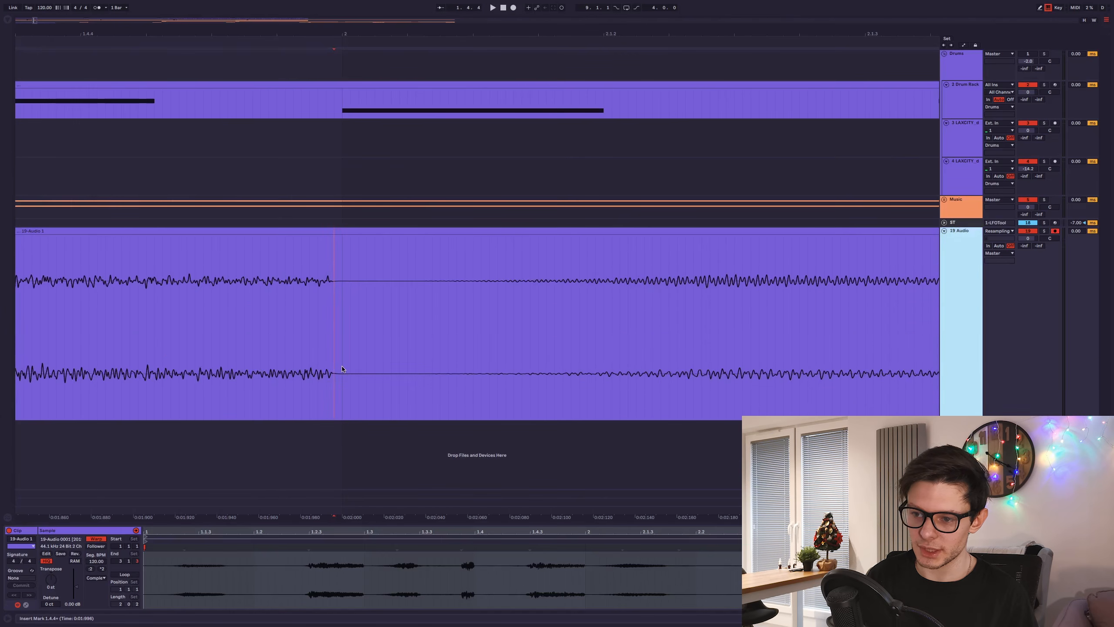
Step: Try splitting out about 35 ms of the recording from 2.1.1 and boosting its gain to 24 dB, and undo both changes
left_click_drag(342, 369, 416, 371)
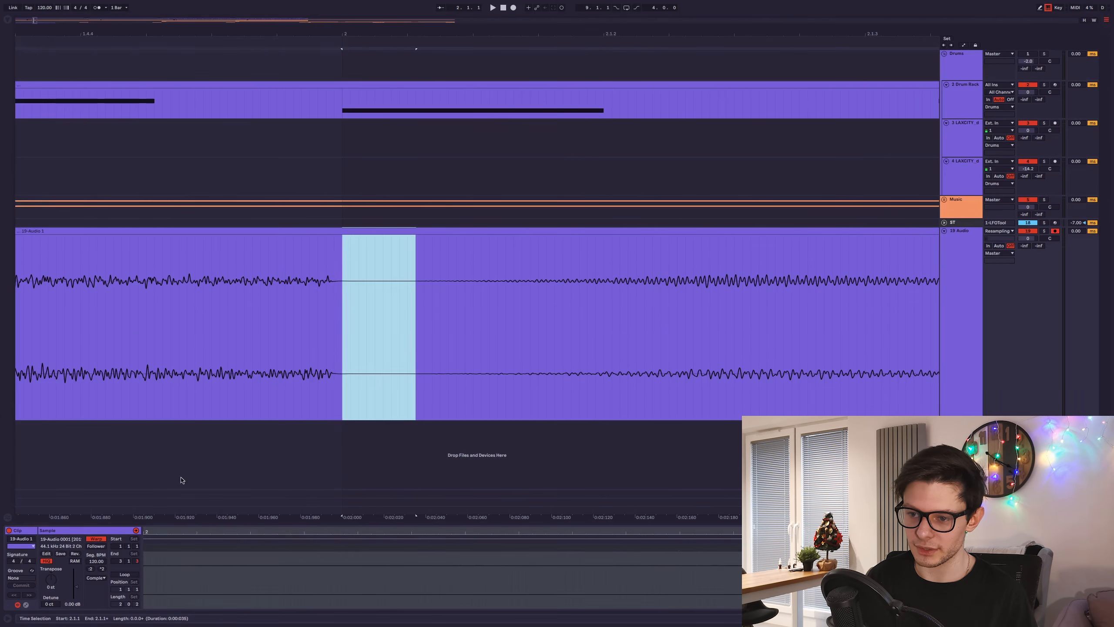
key("ctrl+e")
left_click_drag(73, 587, 73, 568)
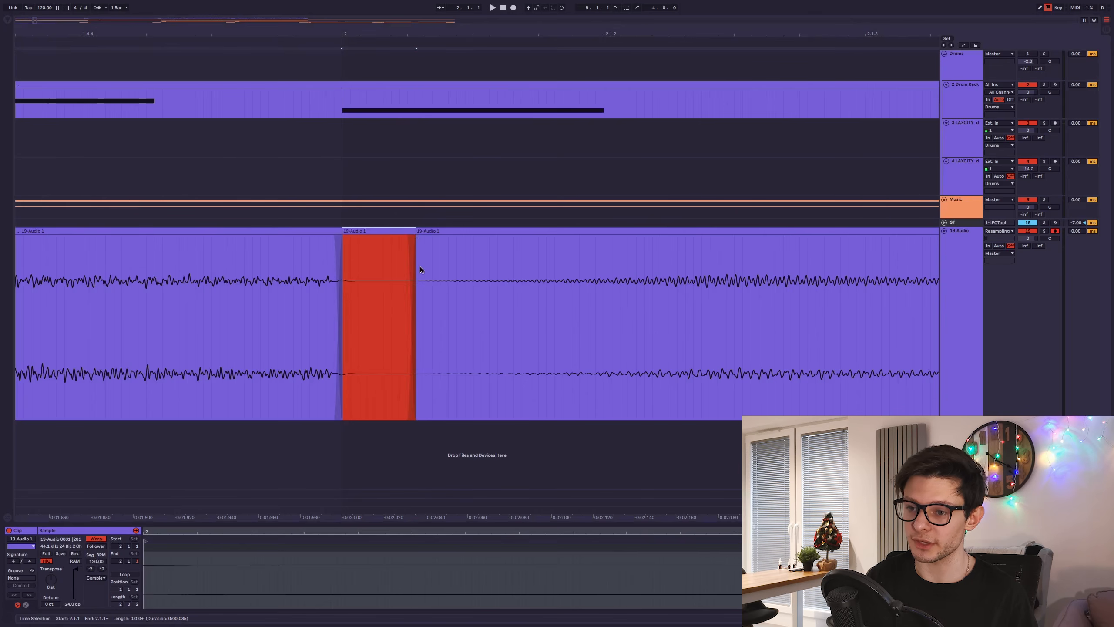
left_click(347, 274)
key("ctrl+z")
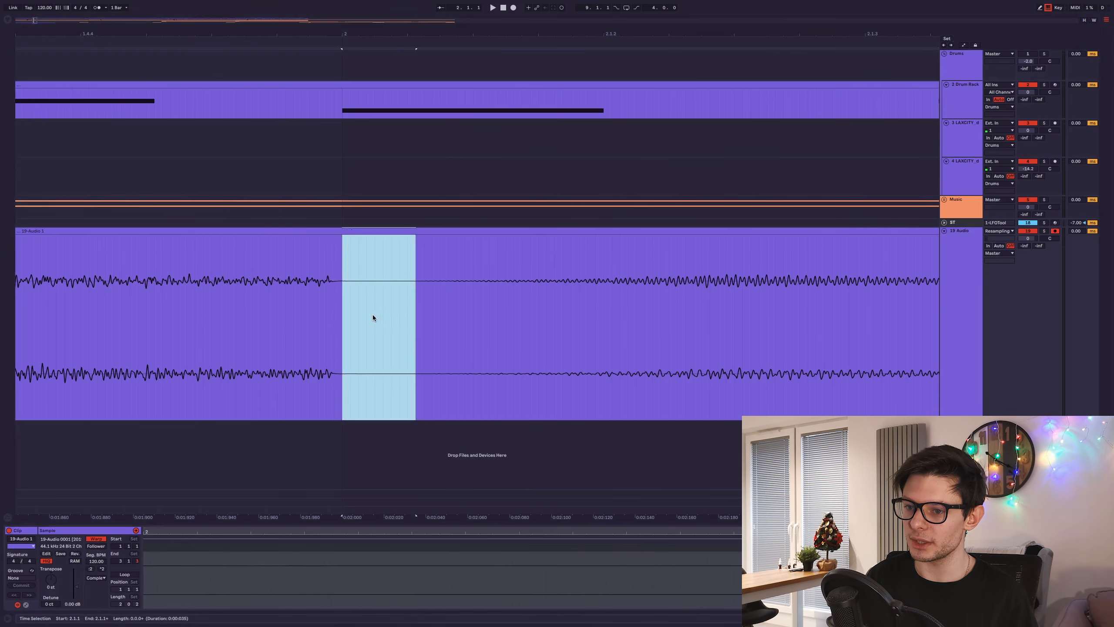
Step: Place the insert marker at 2.1.1 and compare the recorded waveform on both sides of the beat
left_click(372, 314)
left_click(341, 304)
scroll(341, 305, "down", 5)
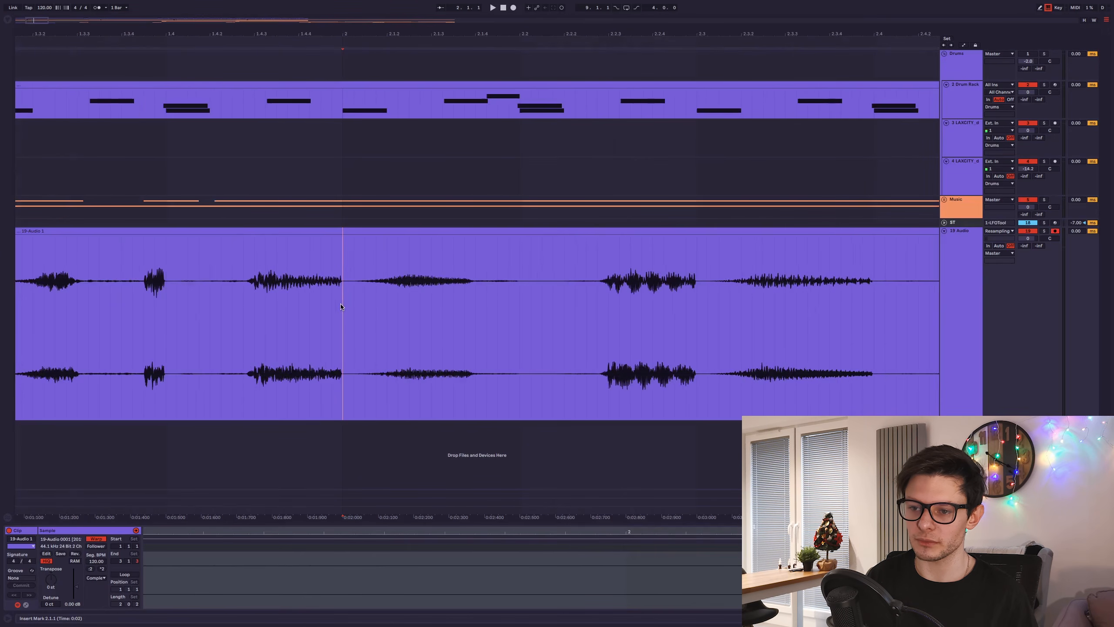
scroll(487, 290, "up", 5)
scroll(521, 290, "down", 5)
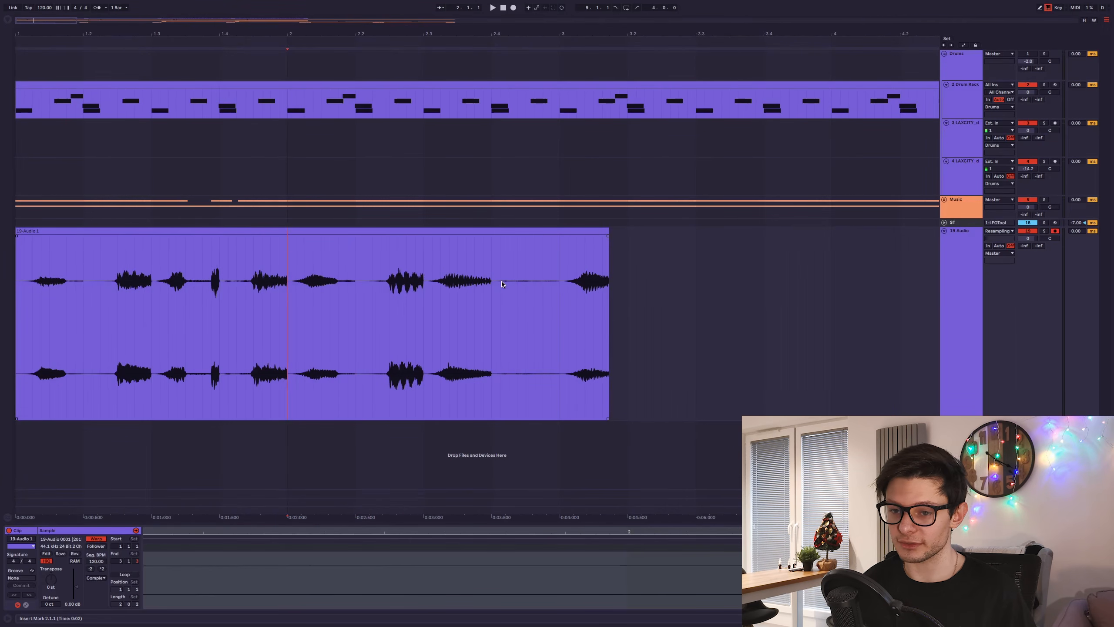
Step: Delete the resampled recording and remove the 19 Audio track
left_click_drag(315, 299, 15, 298)
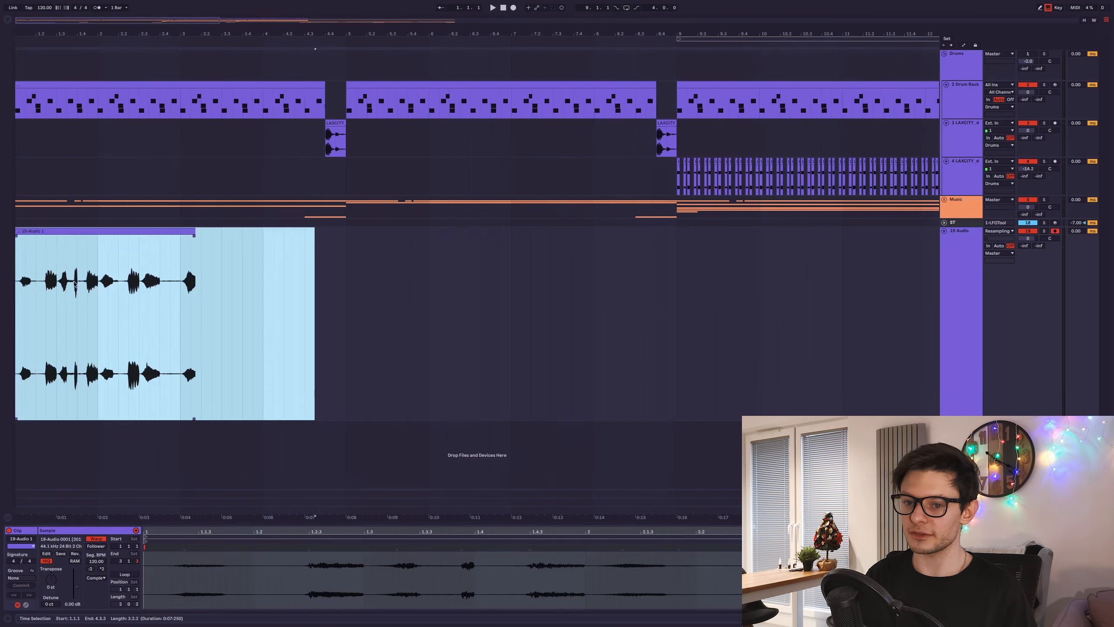
scroll(386, 292, "up", 5)
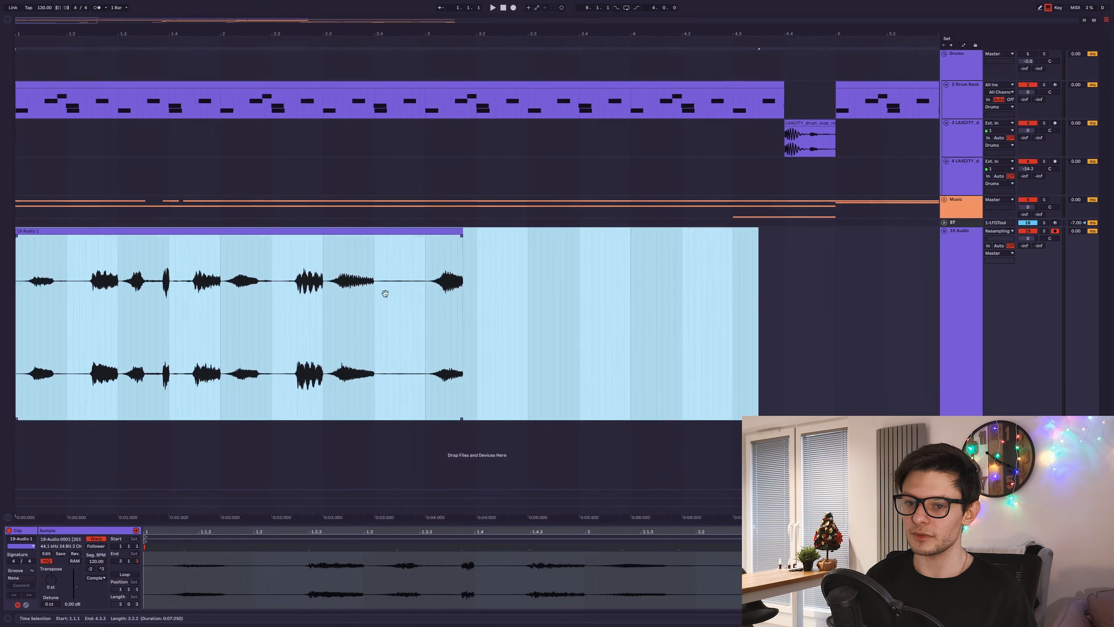
key("Delete")
left_click(954, 238)
key("Delete")
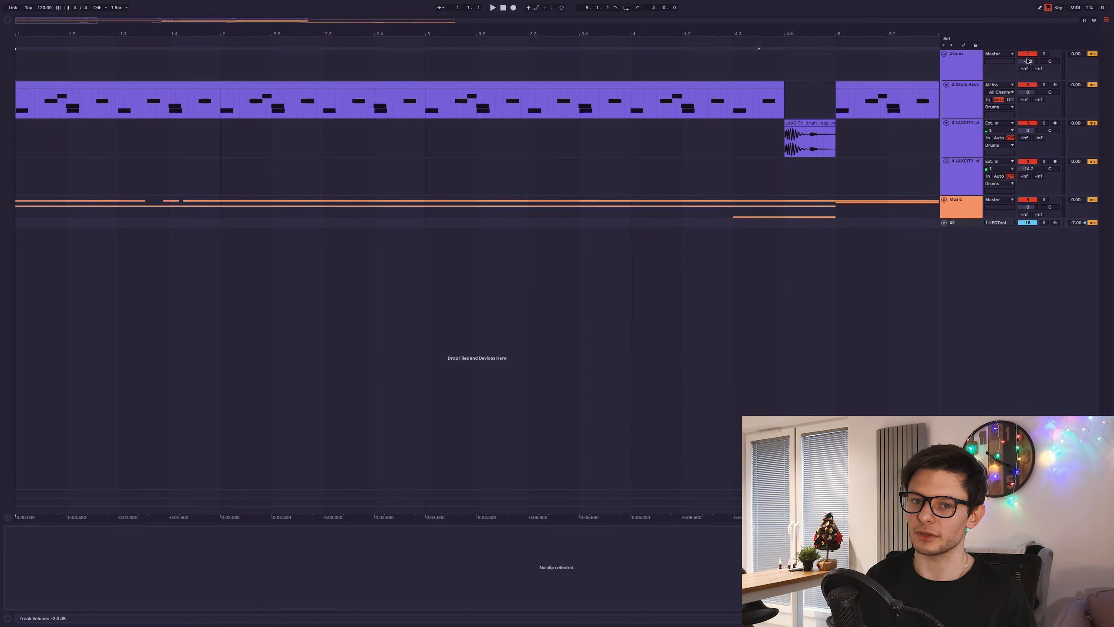
Step: Play the arrangement from 1.1.1, briefly soloing the Drum Rack track, to hear the sidechain with the ST track's offset on
key("minus")
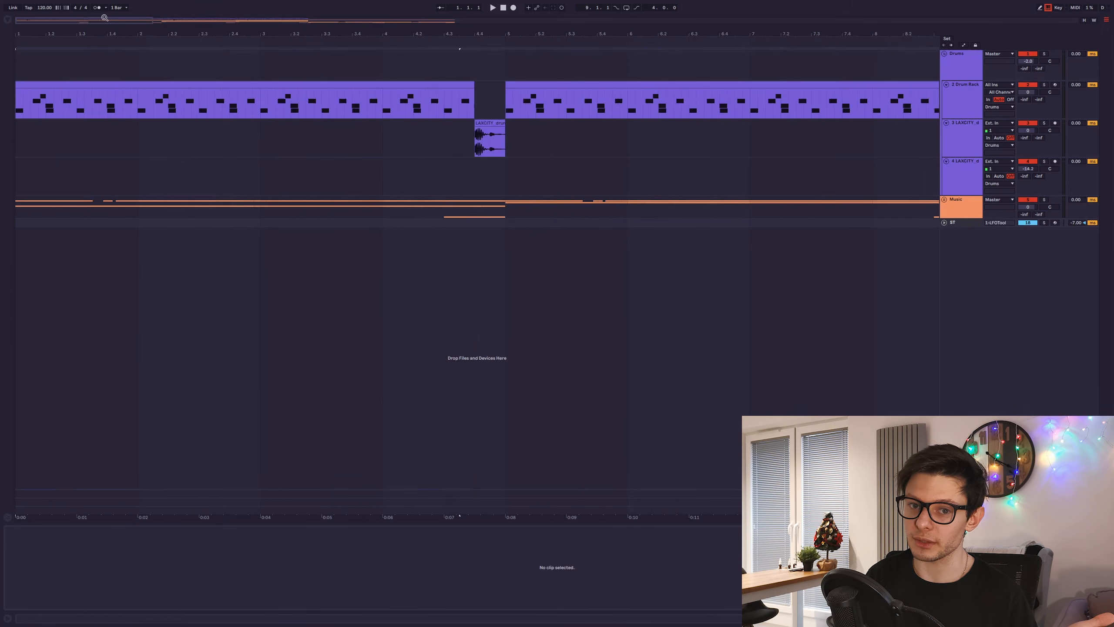
left_click(1044, 85)
key("space")
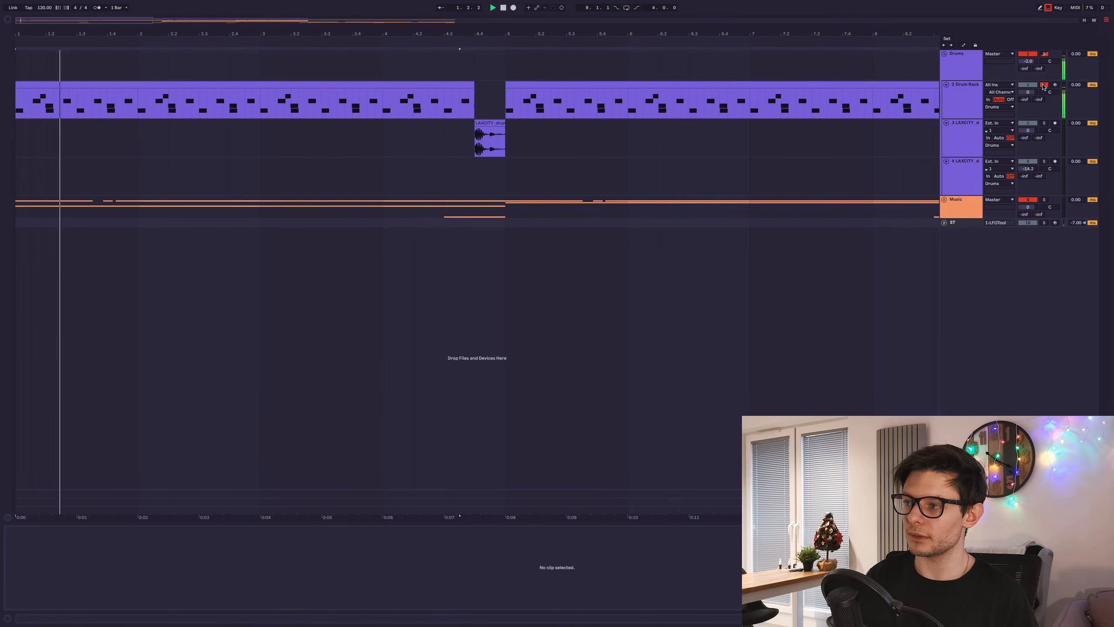
left_click(1061, 223)
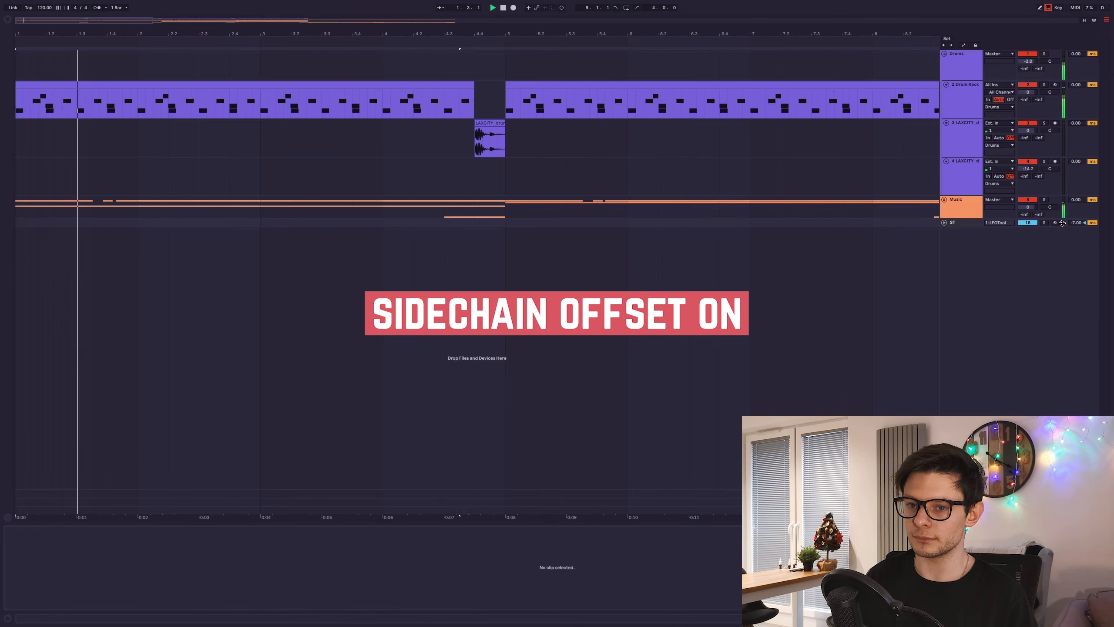